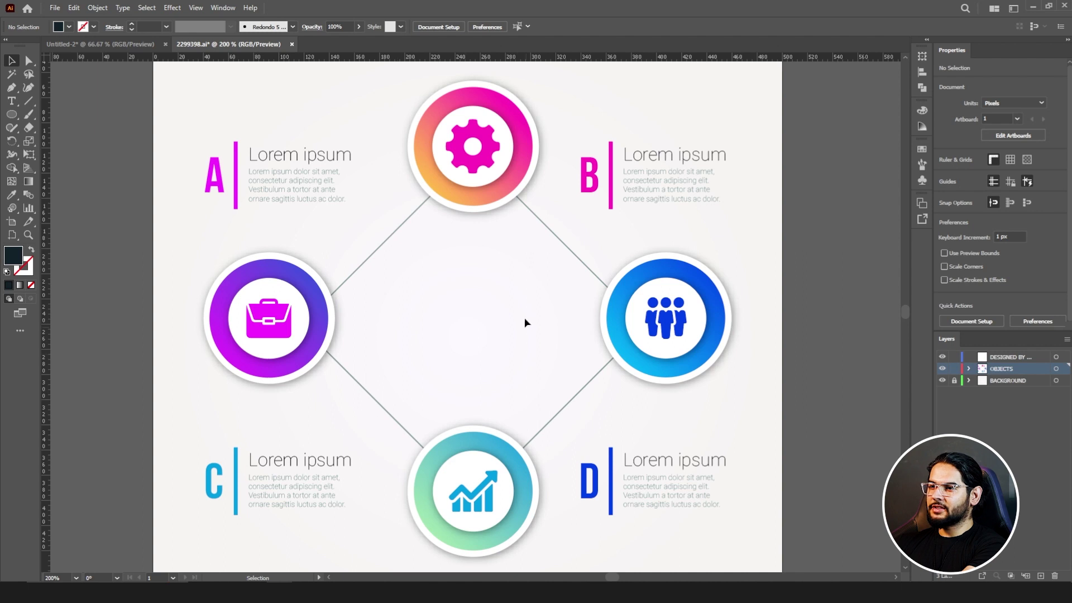
Step: Activate the Column Graph tool and open Microsoft Excel 2010 for preparing the graph data
click(31, 211)
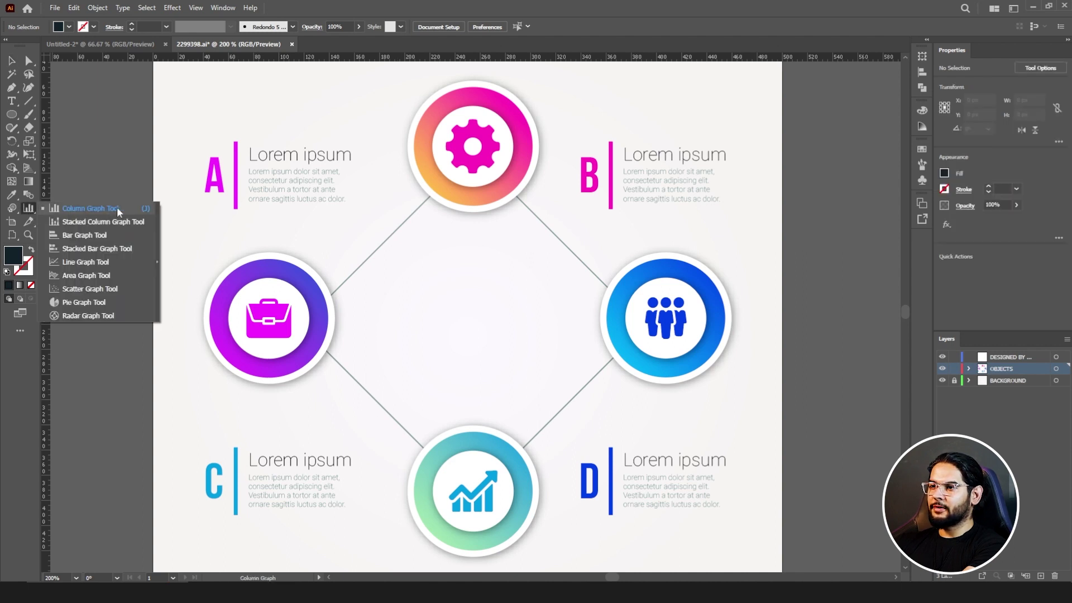
click(74, 213)
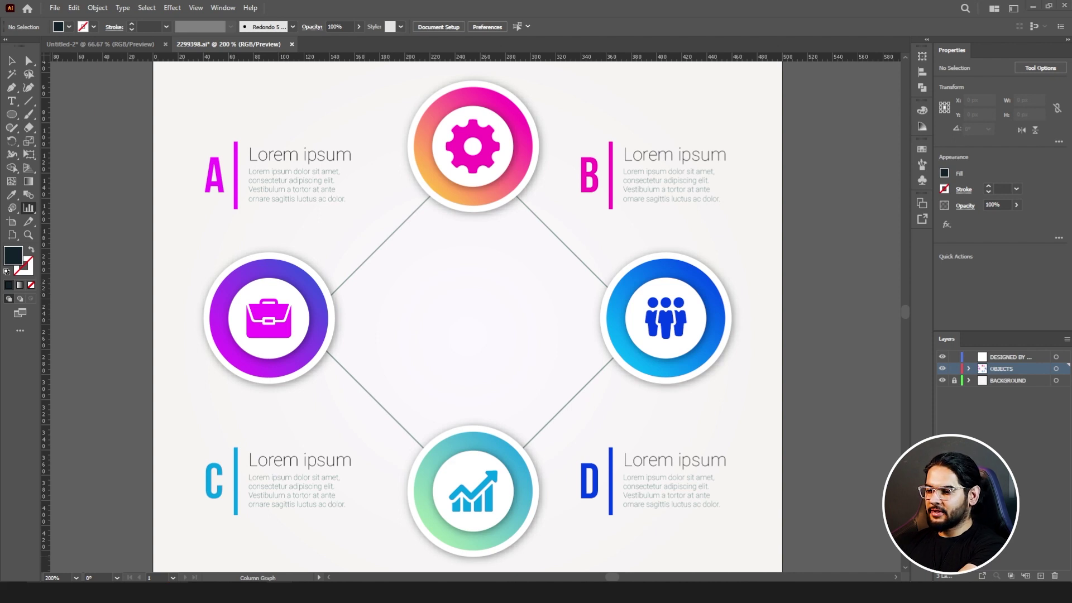
click(13, 592)
text(ex)
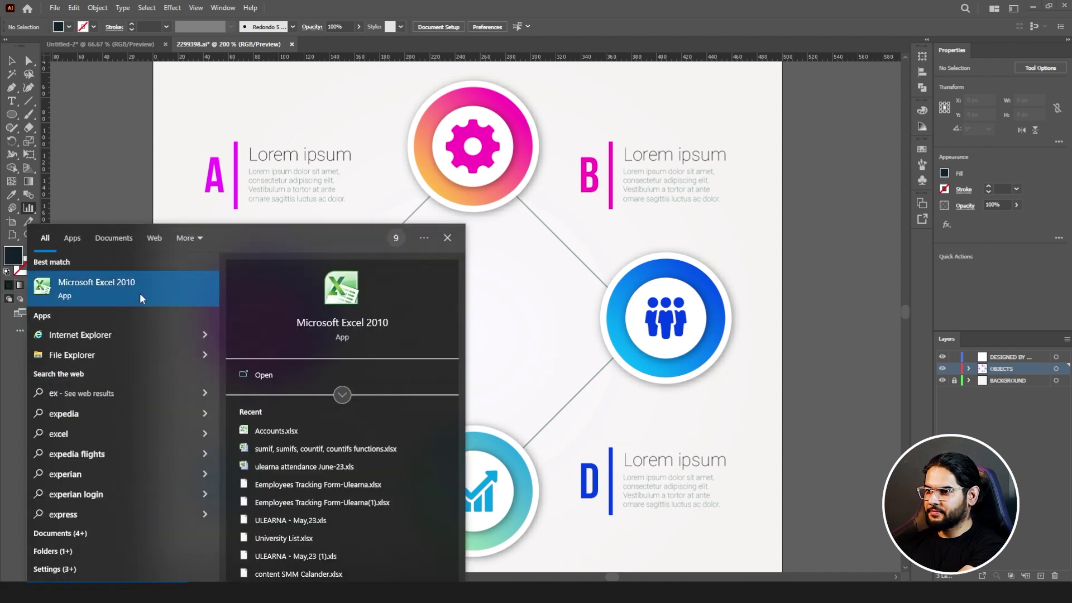
click(139, 296)
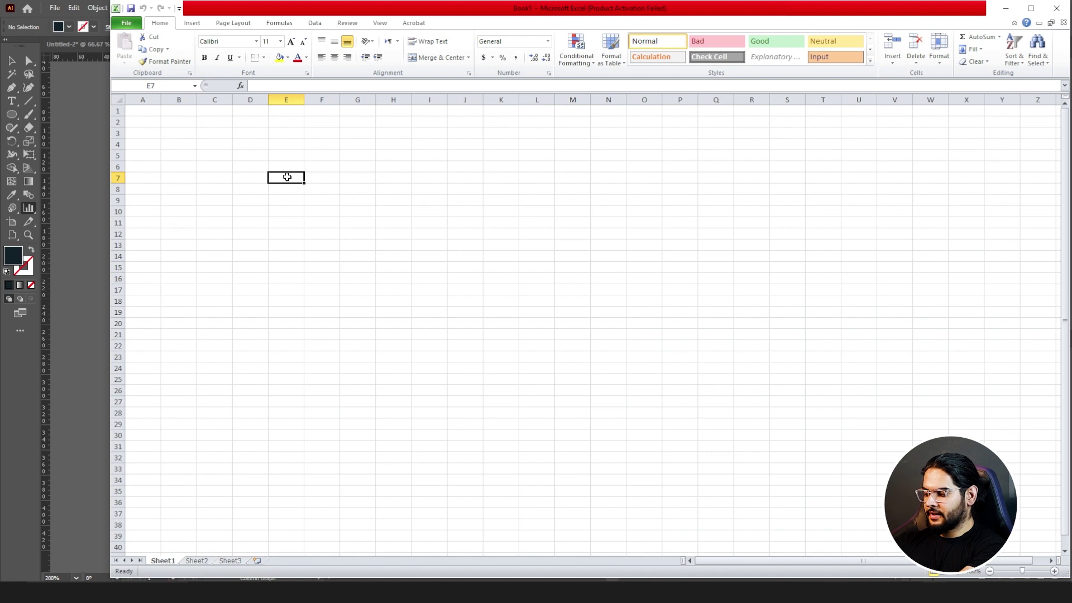
Step: Enter January 2023 in cell E7 and fill the months down to Jun-23 in E12
text(an 2023)
key(ctrl+Return)
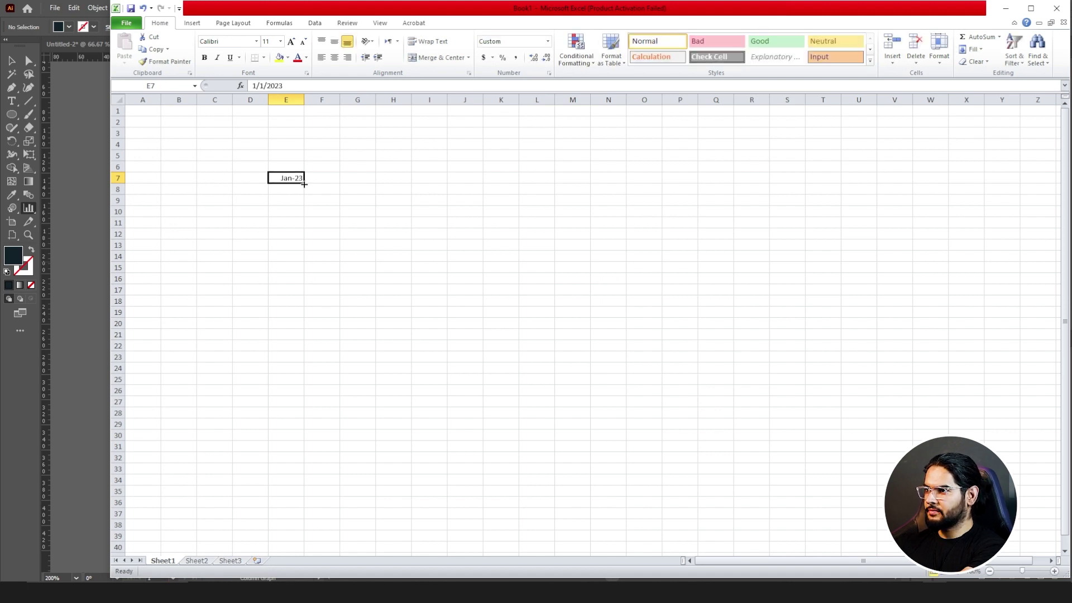
drag(304, 183, 304, 240)
Step: Enter the column headers Udemy, Skillshare and Ulearna in cells F6 to H6
click(329, 166)
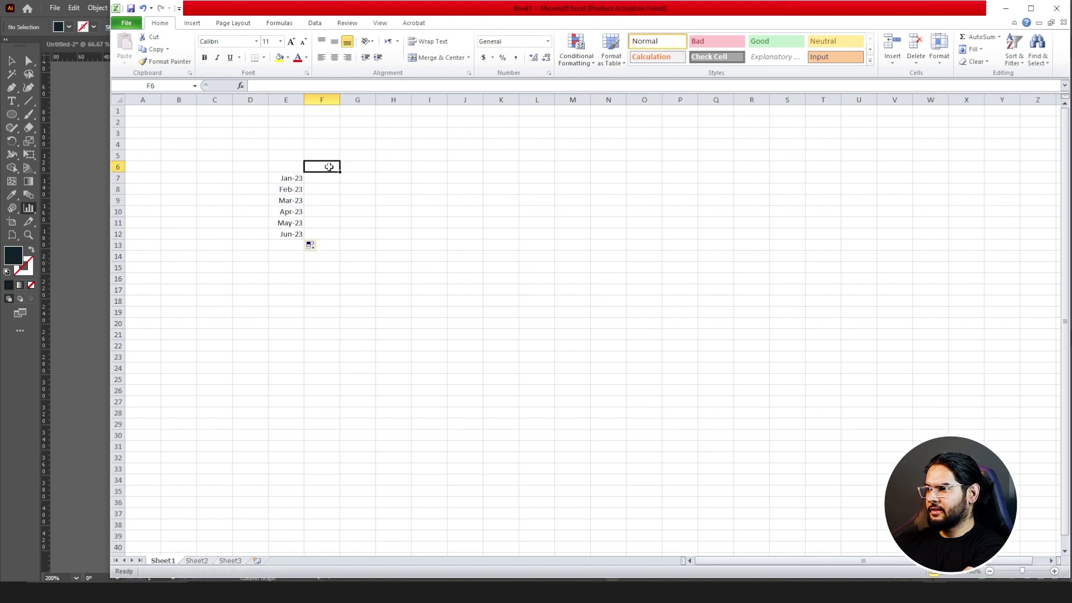
text(Udemy)
key(Tab)
text(Sk)
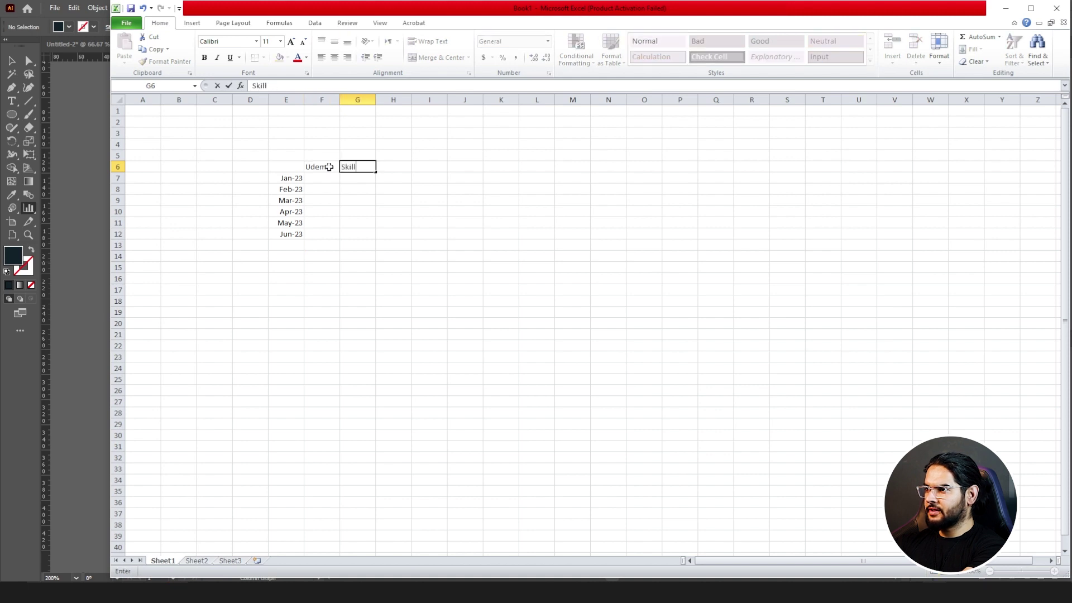
text(illshare)
key(Tab)
text(Ulearna)
key(Tab)
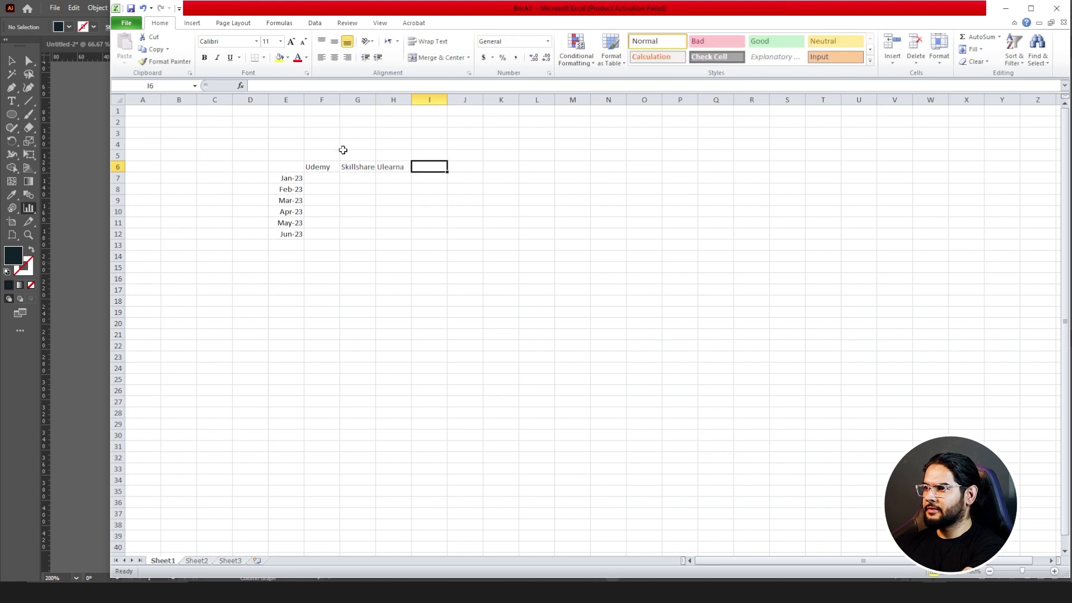
key(Return)
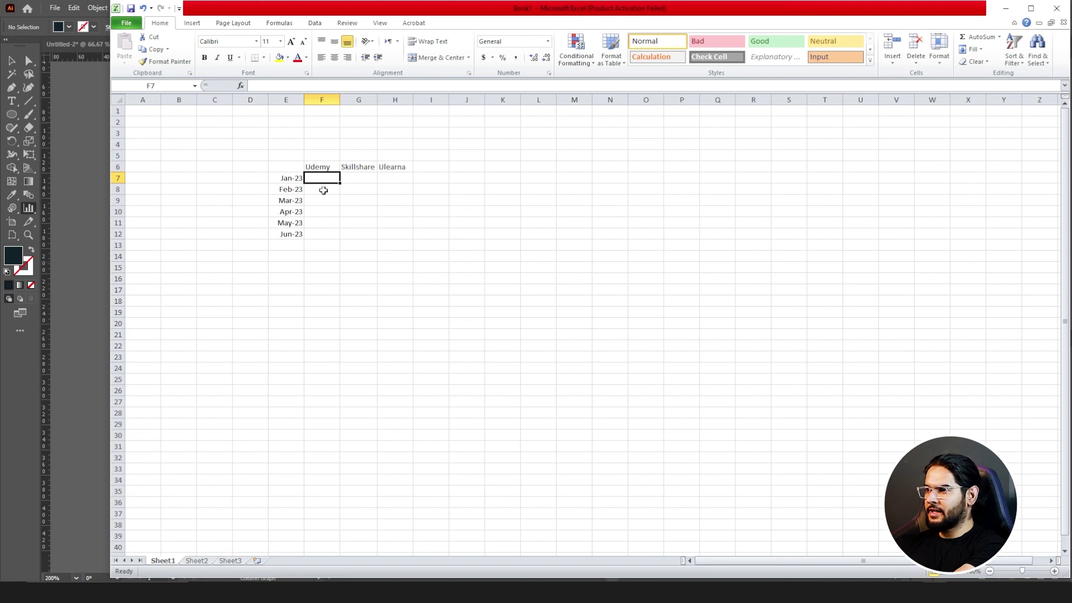
Step: Fill the Udemy column from Jan-23 to Jun-23 with 12, 16, 24, 7, 11 and 9
text(12)
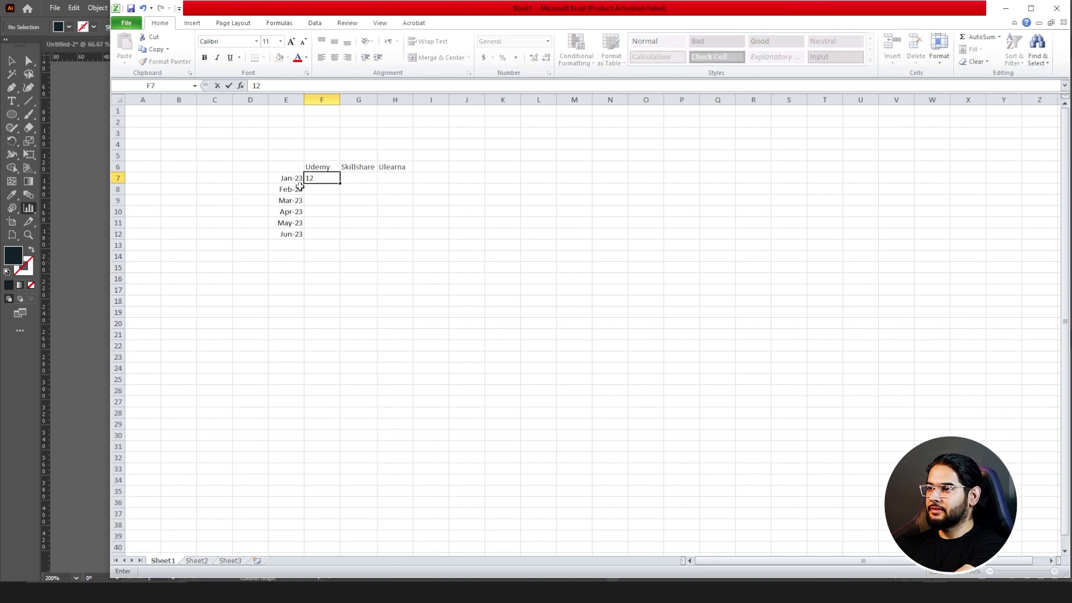
key(Return)
text(16)
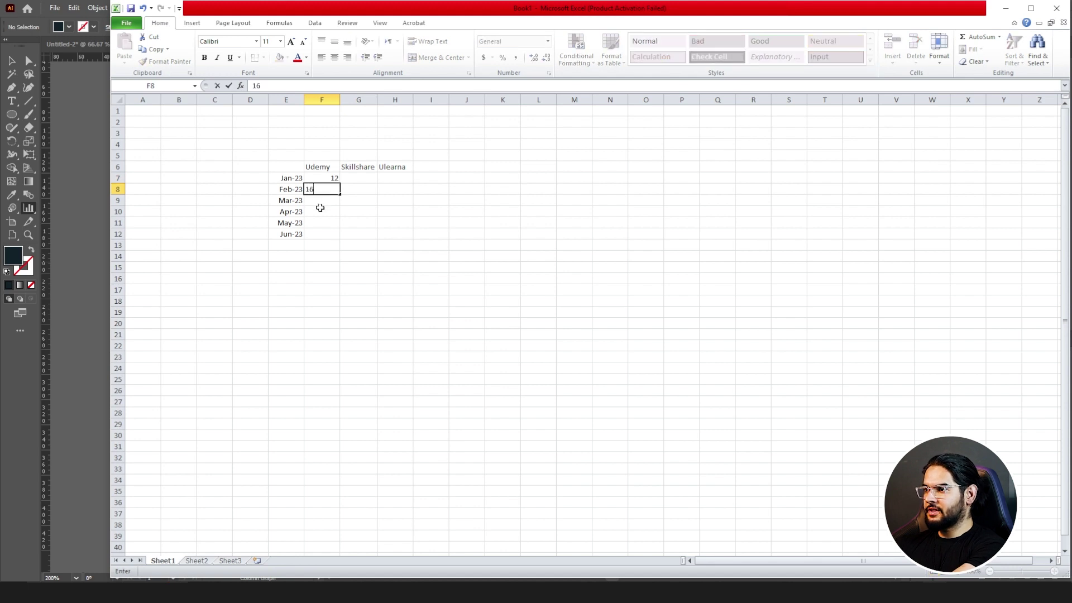
key(Return)
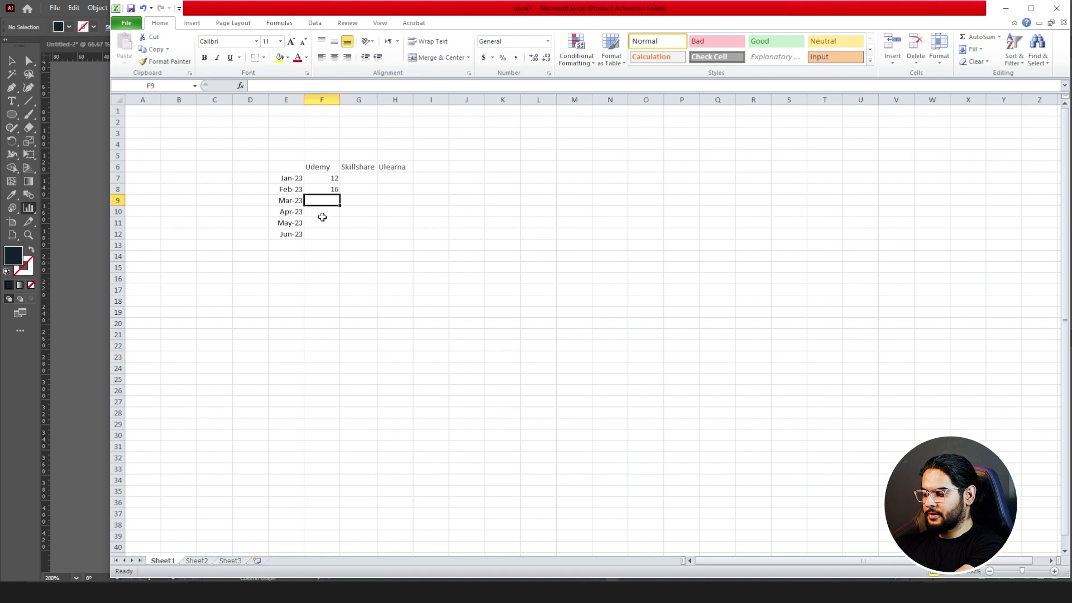
text(24)
key(Return)
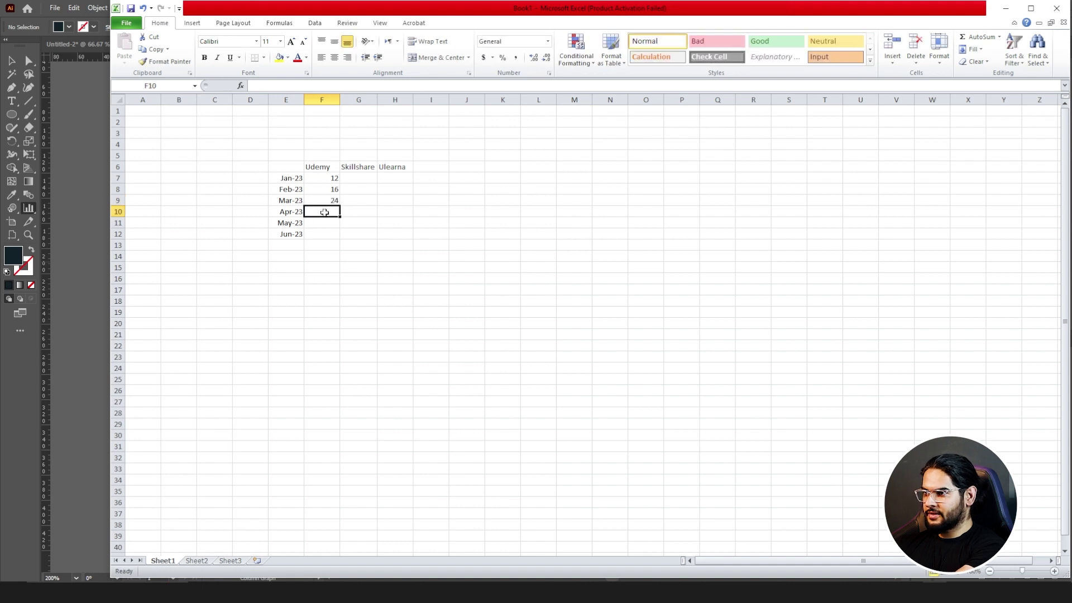
text(7)
key(Return)
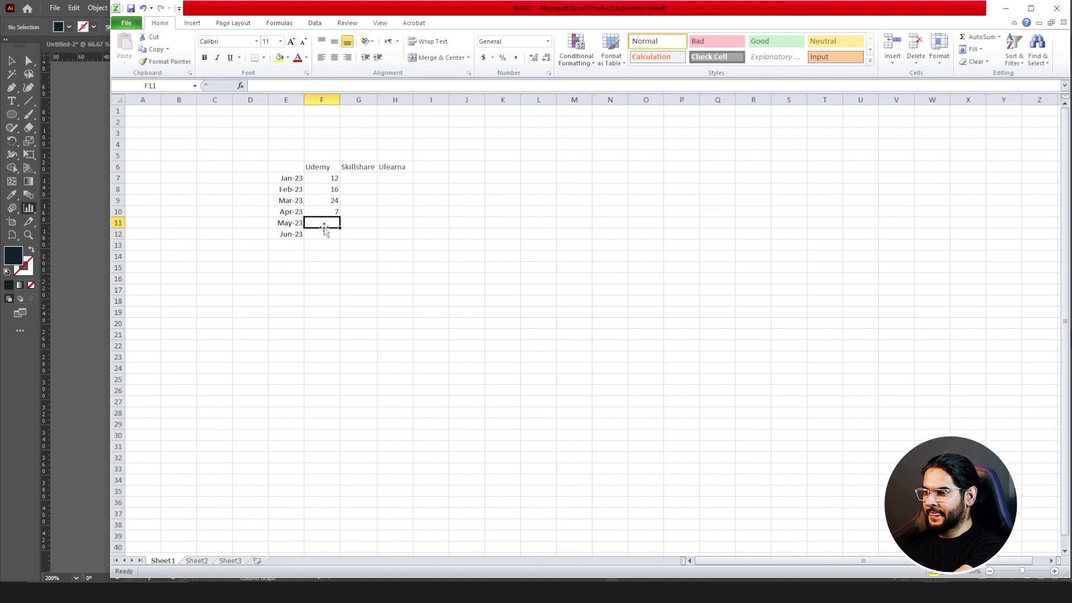
text(11)
key(Return)
text(9)
key(Return)
Step: Fill the Skillshare column from Jan-23 to Jun-23 with 22, 33, 12, 16, 28 and 10
click(359, 178)
text(22 33 12 16 22)
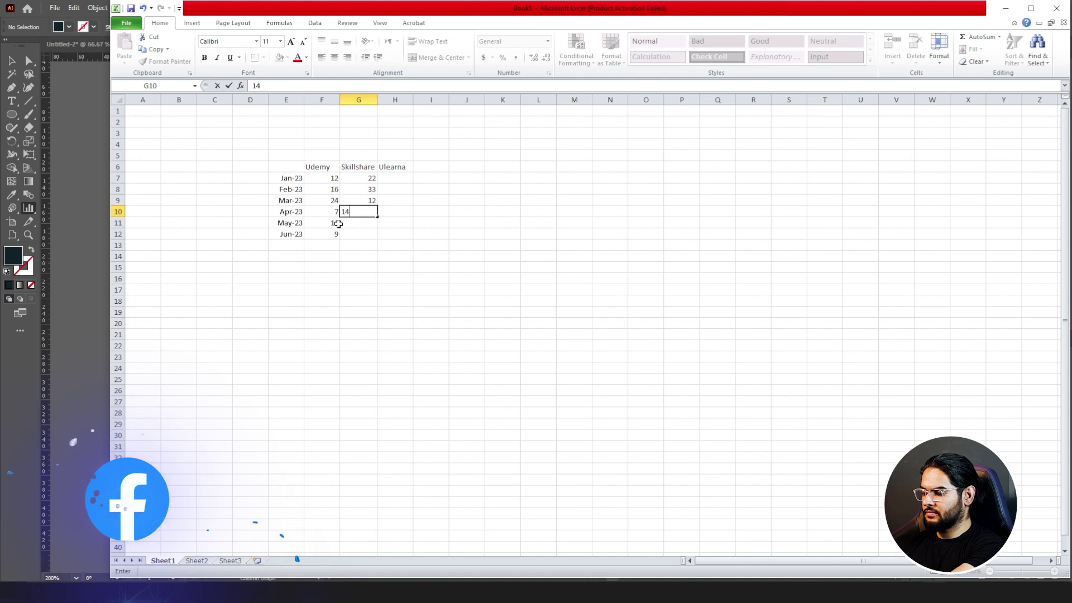
key(BackSpace)
text(8 10)
key(Return)
Step: Fill the Ulearna column from Jan-23 to Jun-23 with 23, 32, 42, 14, 66 and 6
click(396, 177)
text(23 32)
key(Return)
text(42 14 66 6)
key(Return)
Step: Copy the whole data table E6:H12 and switch back to Illustrator
click(290, 166)
drag(290, 166, 397, 230)
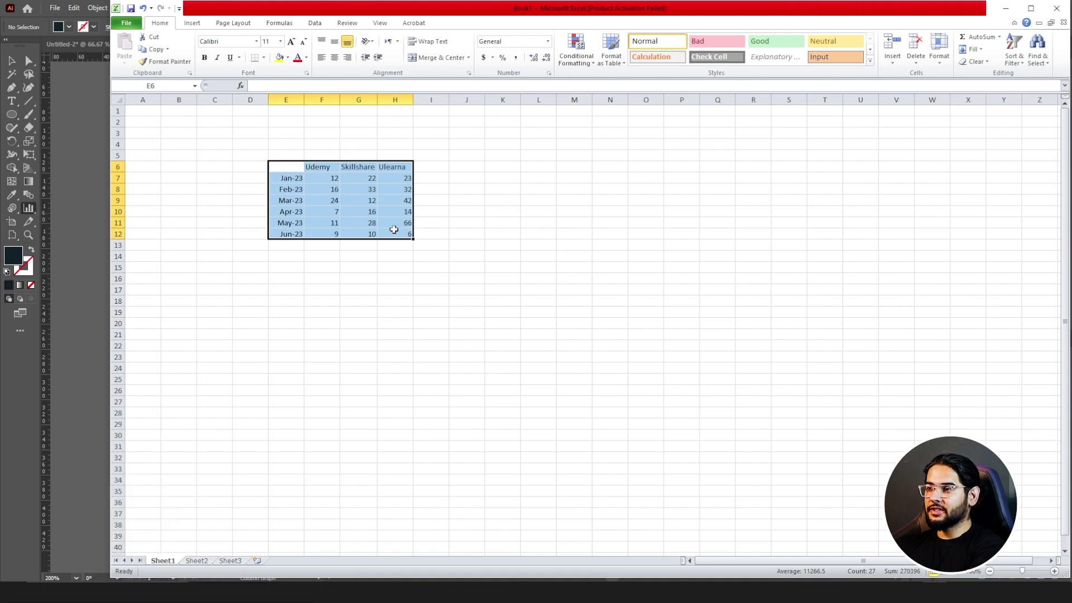
key(ctrl+c)
click(538, 326)
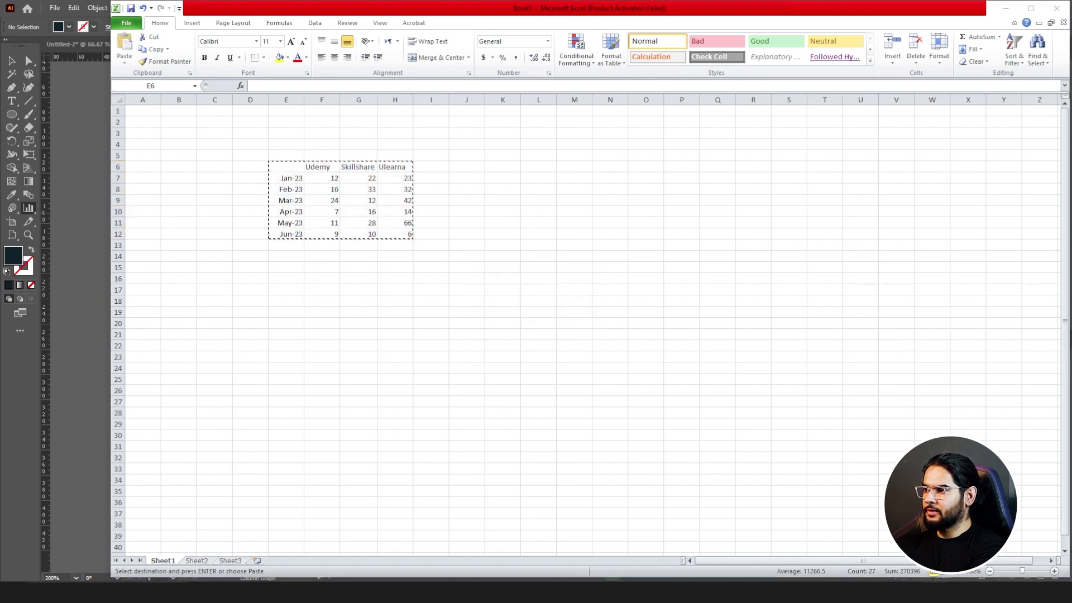
key(alt+Tab)
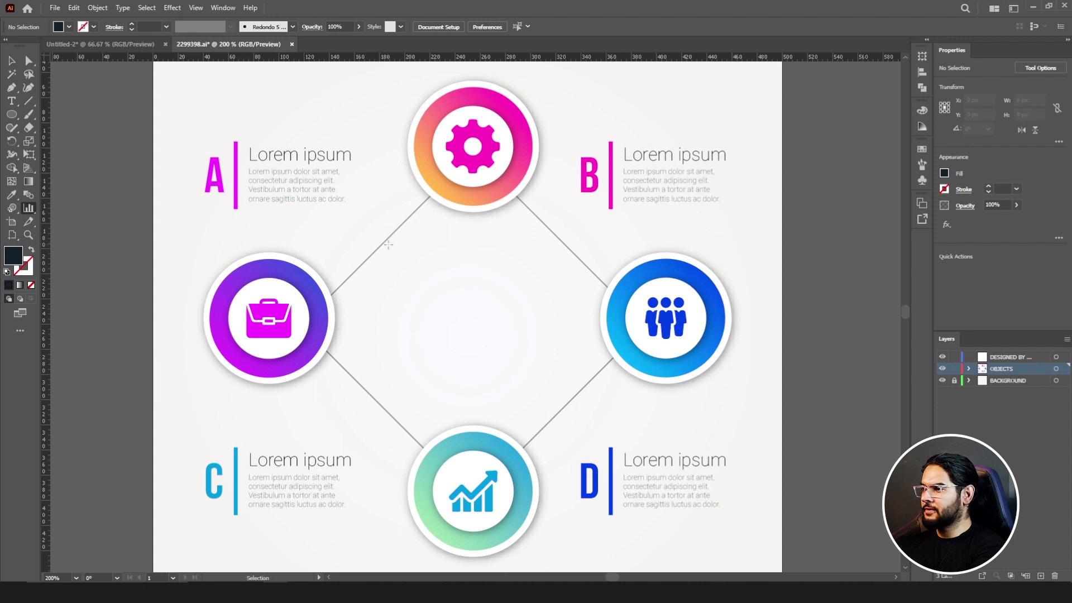
Step: Draw a column graph in the middle of the diamond and apply the copied Excel table as its data
drag(378, 249, 570, 395)
drag(468, 250, 577, 116)
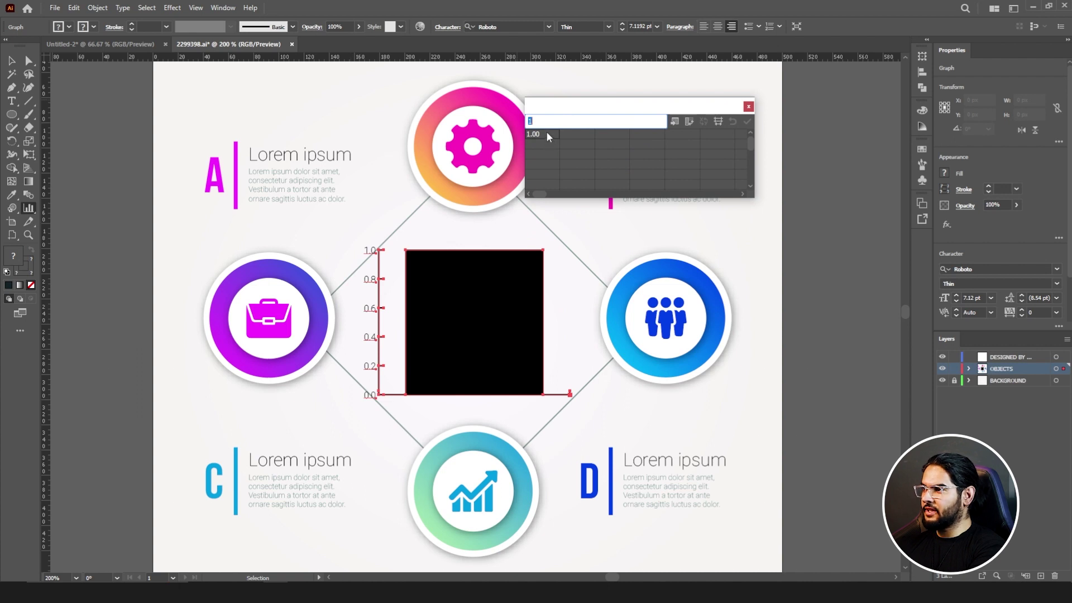
key(ctrl+v)
click(747, 121)
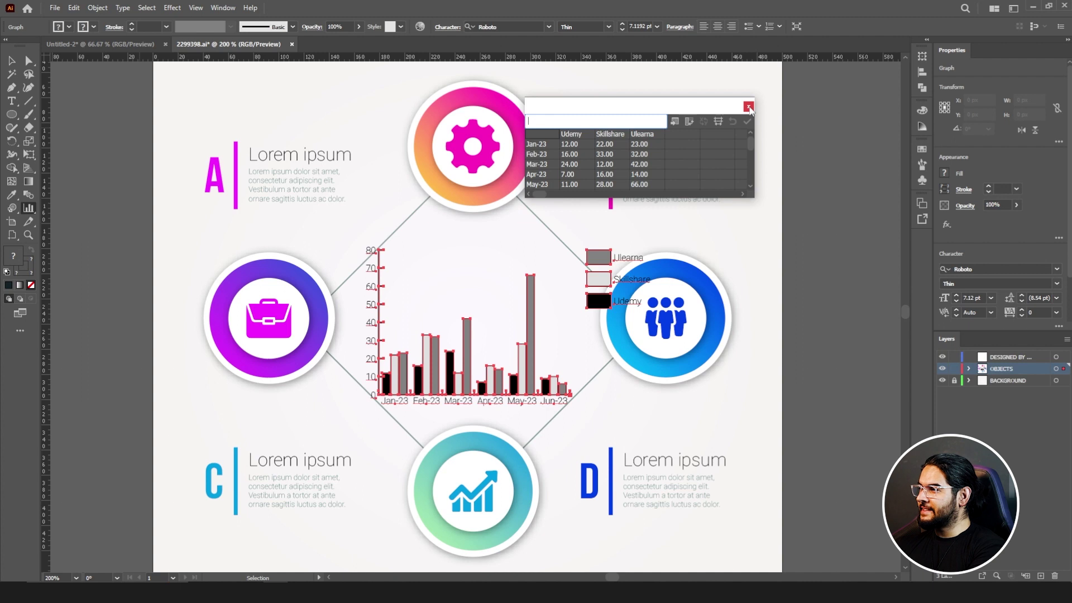
click(749, 106)
Step: Remove the stroke from the Ulearna, Skillshare and Udemy bars and their legend swatches, selecting each series with the Group Selection tool
scroll(524, 340, up, 2)
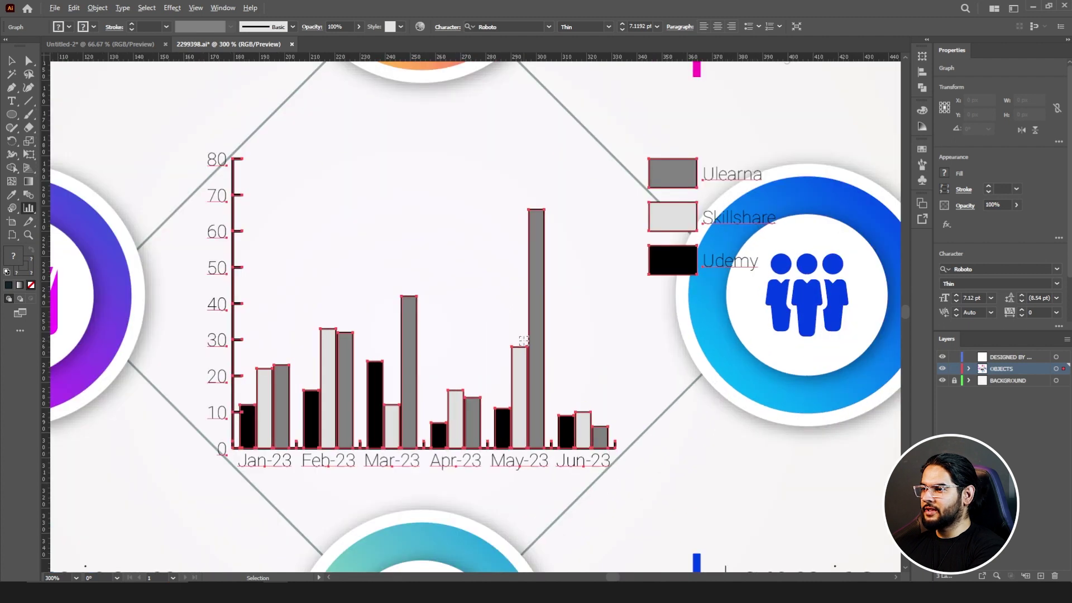
drag(463, 340, 467, 285)
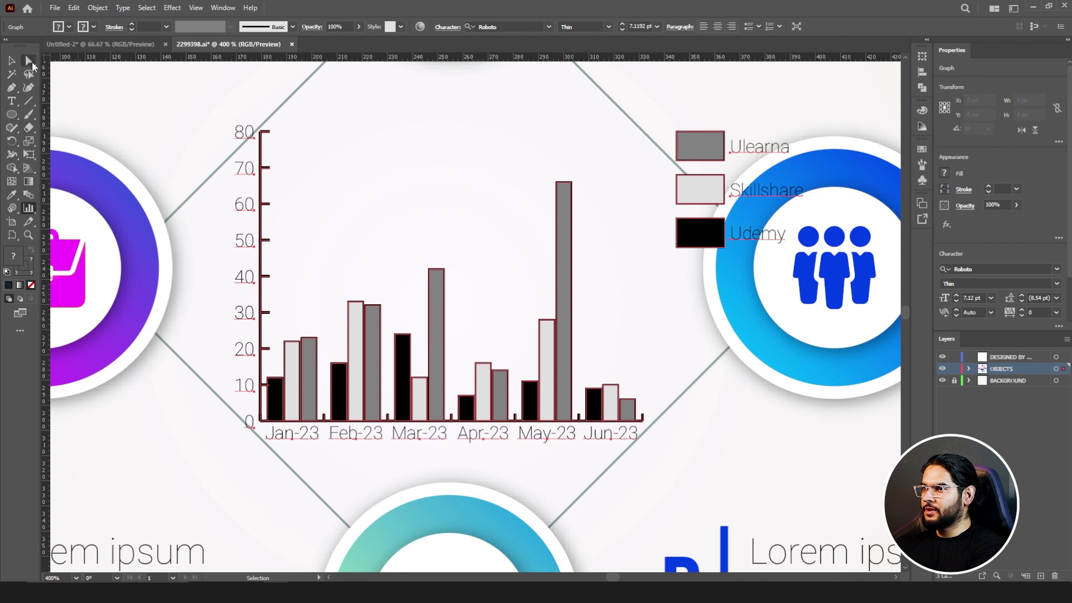
click(29, 61)
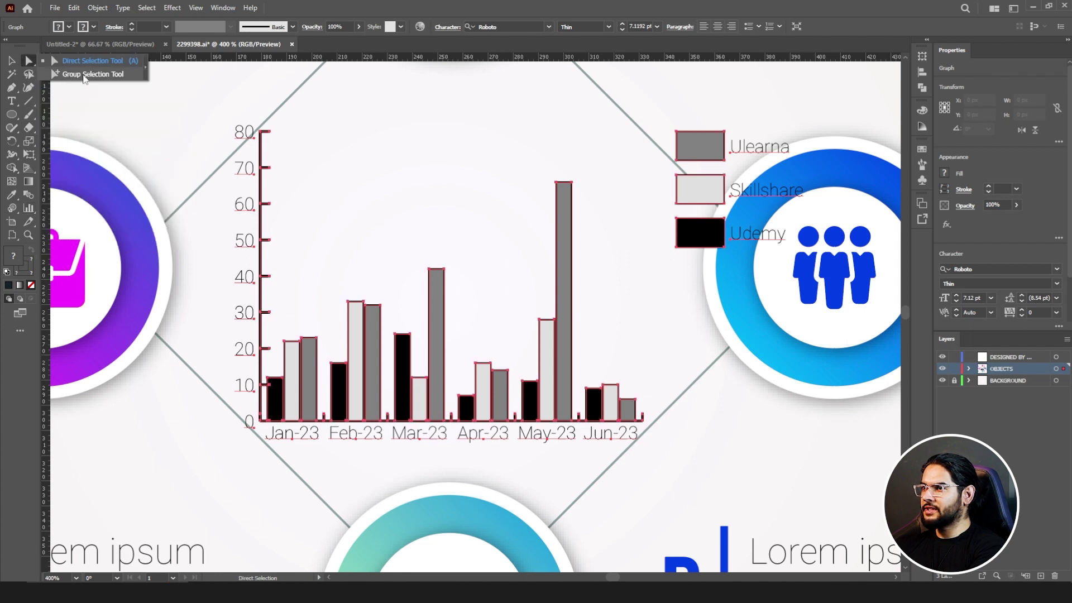
click(84, 74)
click(374, 333)
click(374, 332)
click(31, 286)
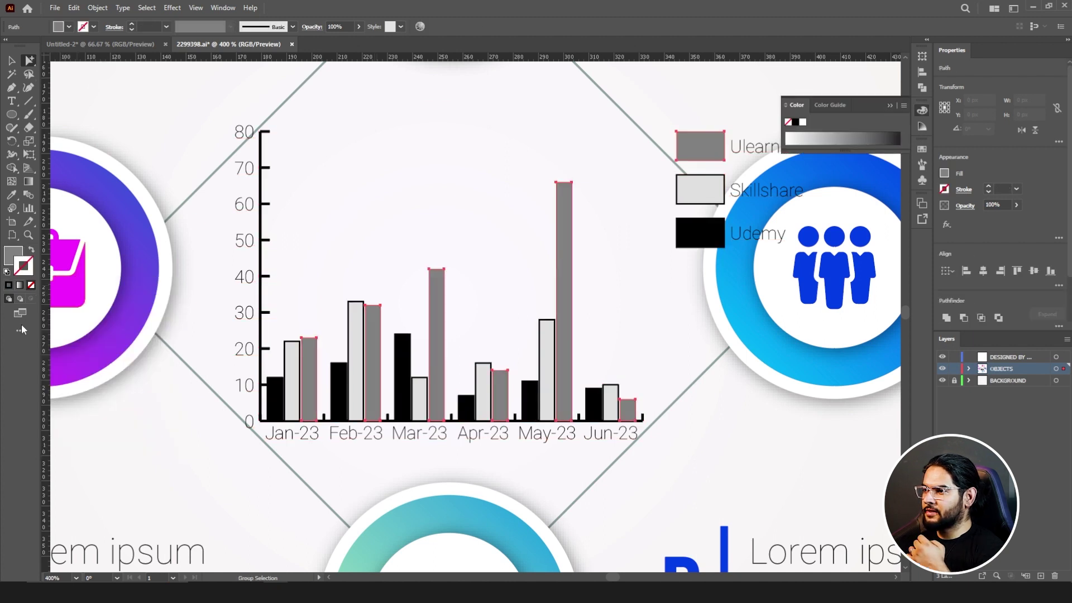
click(355, 335)
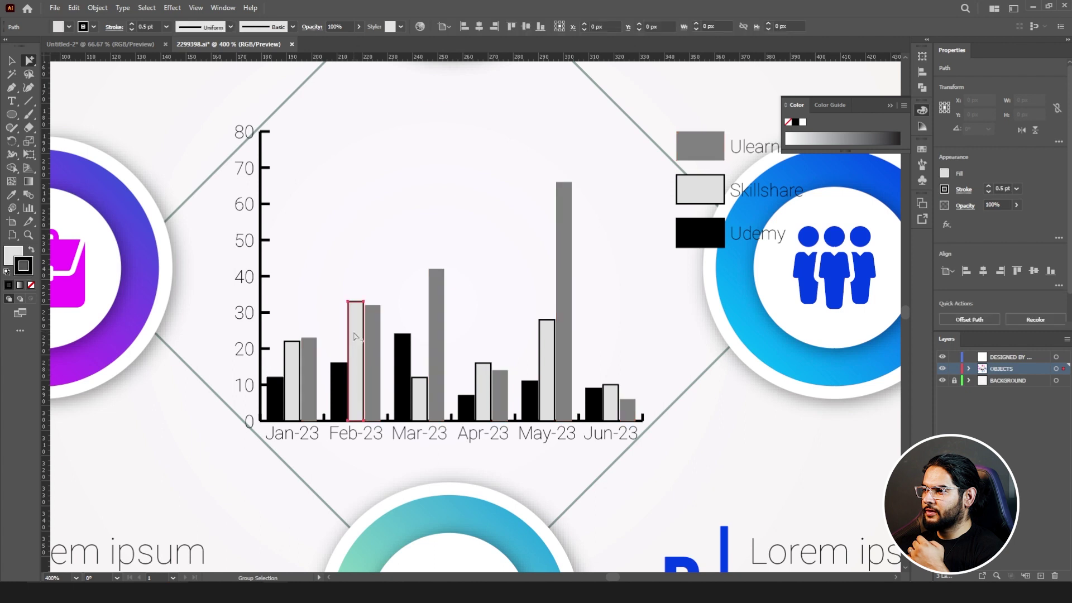
click(356, 335)
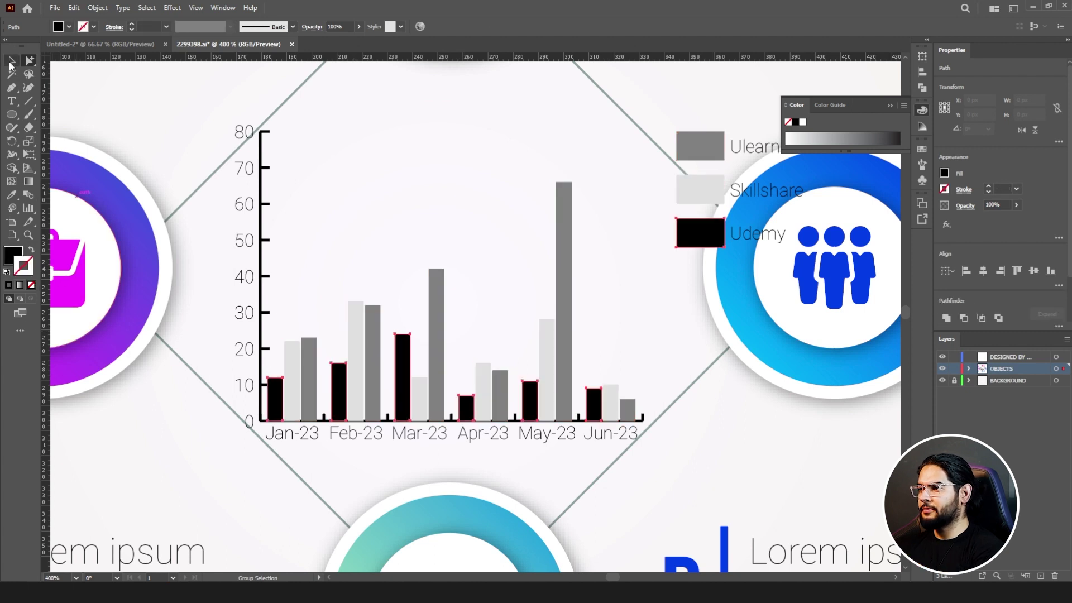
Step: Scale the whole graph down and reposition it inside the diamond so its legend clears the blue circle
click(11, 62)
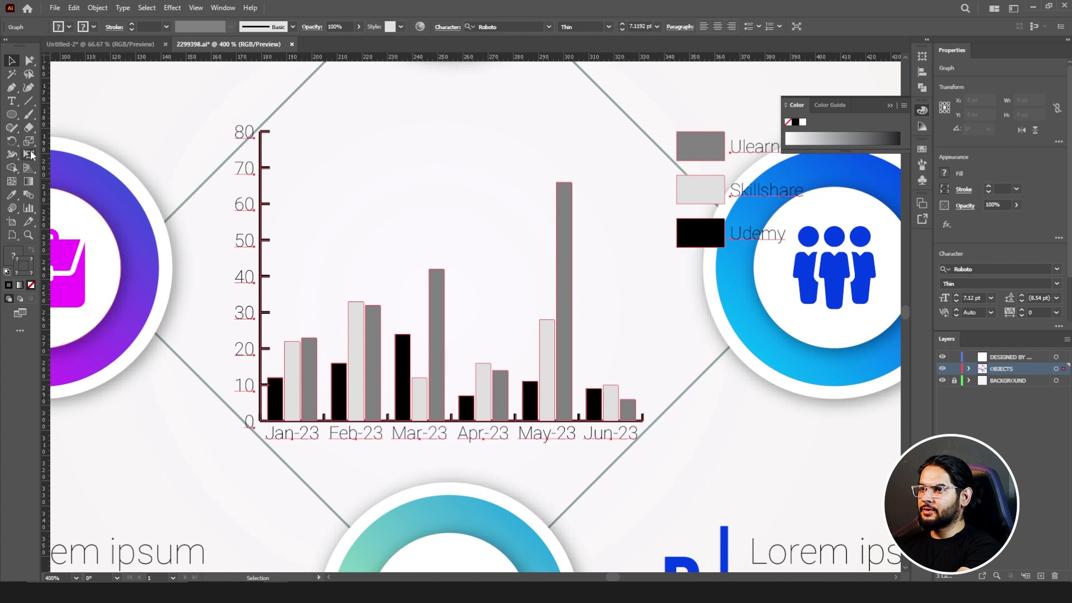
key(s)
drag(254, 418, 313, 401)
key(v)
drag(552, 285, 504, 289)
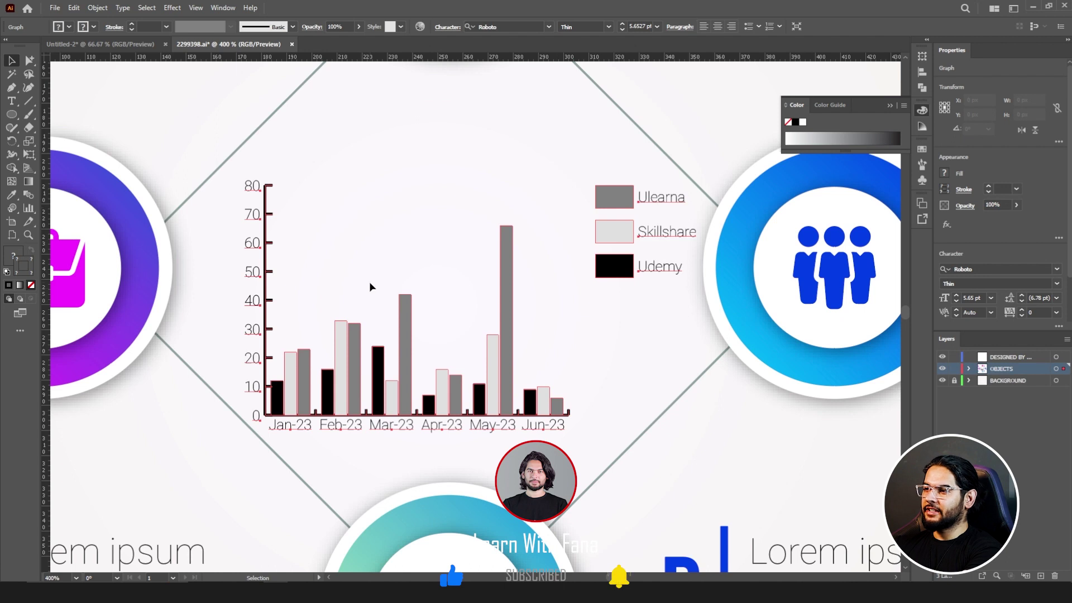
Step: Select all Ulearna bars with their legend swatch and change their fill to a darker gray
drag(30, 61, 67, 74)
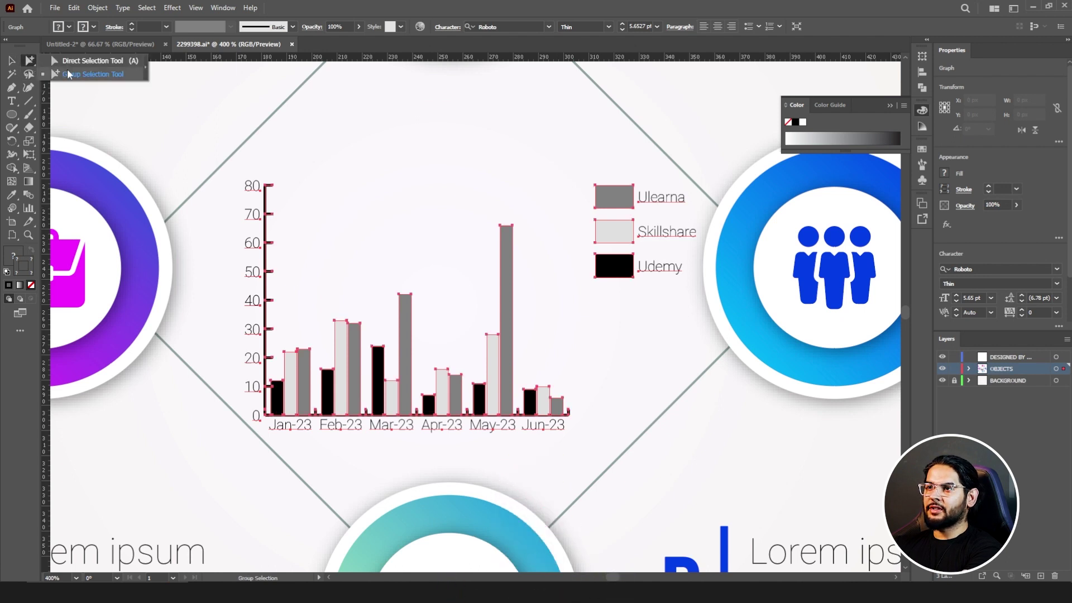
click(406, 328)
click(406, 328)
click(406, 328)
click(11, 256)
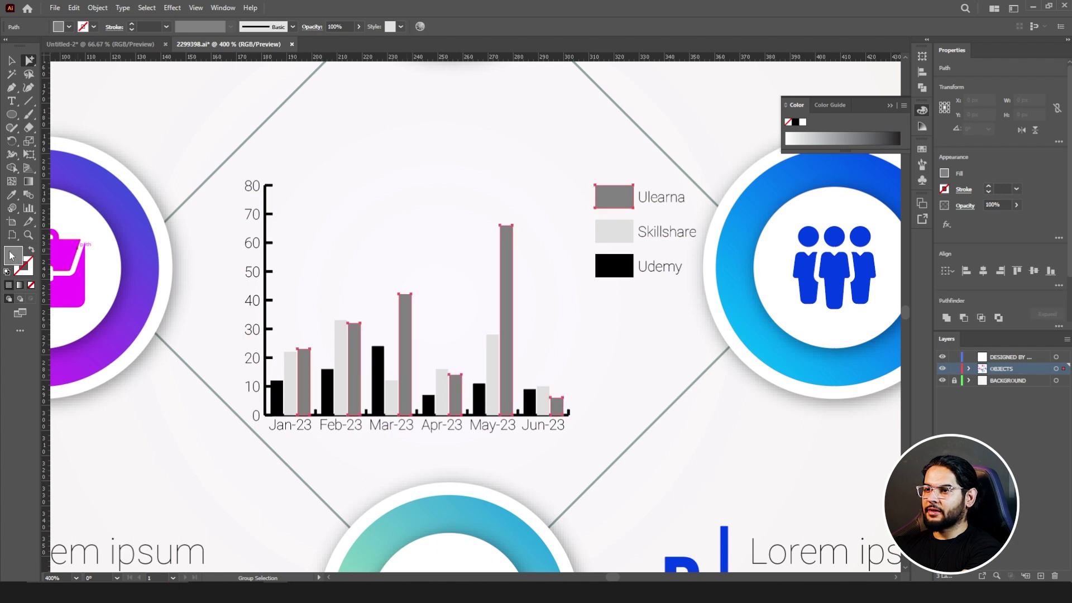
double_click(11, 255)
drag(761, 275, 783, 246)
click(879, 252)
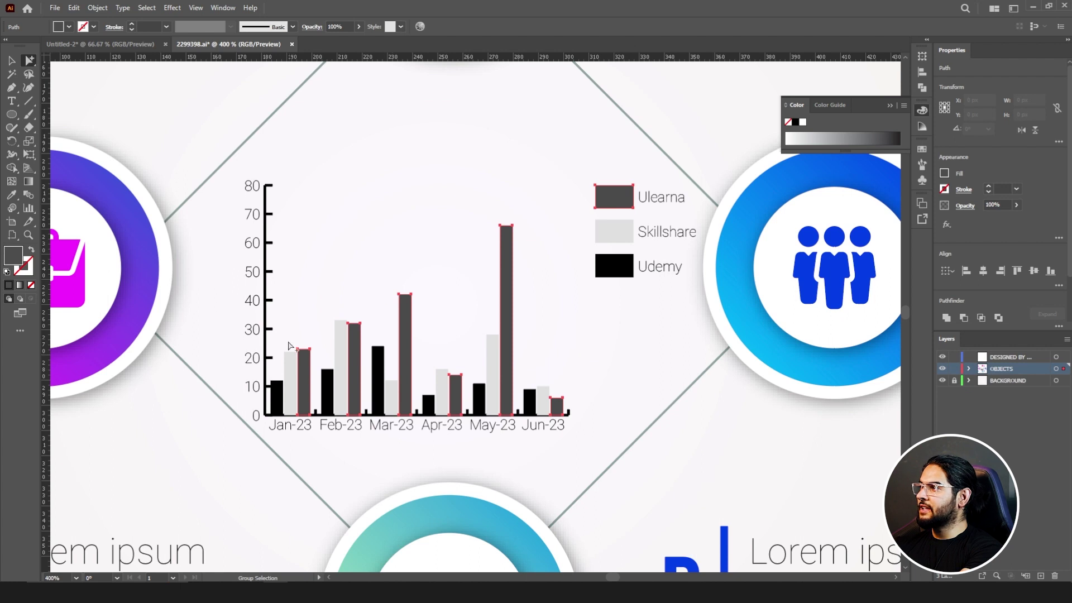
Step: Switch the Ulearna bars and legend swatch from grayscale to RGB colour so they take the red fill FF0000
click(797, 106)
click(921, 110)
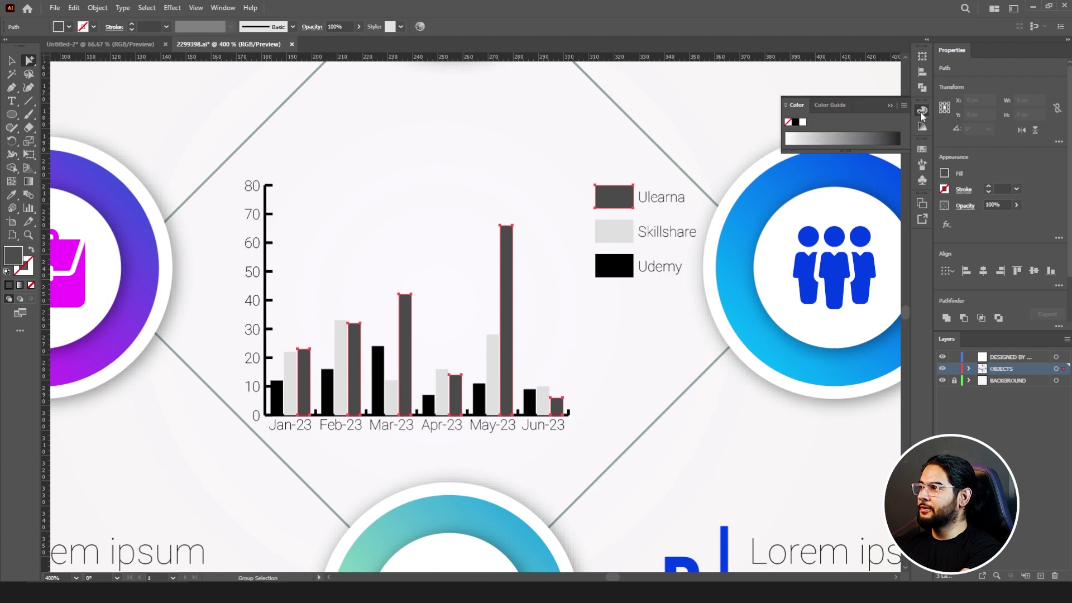
click(921, 110)
click(222, 8)
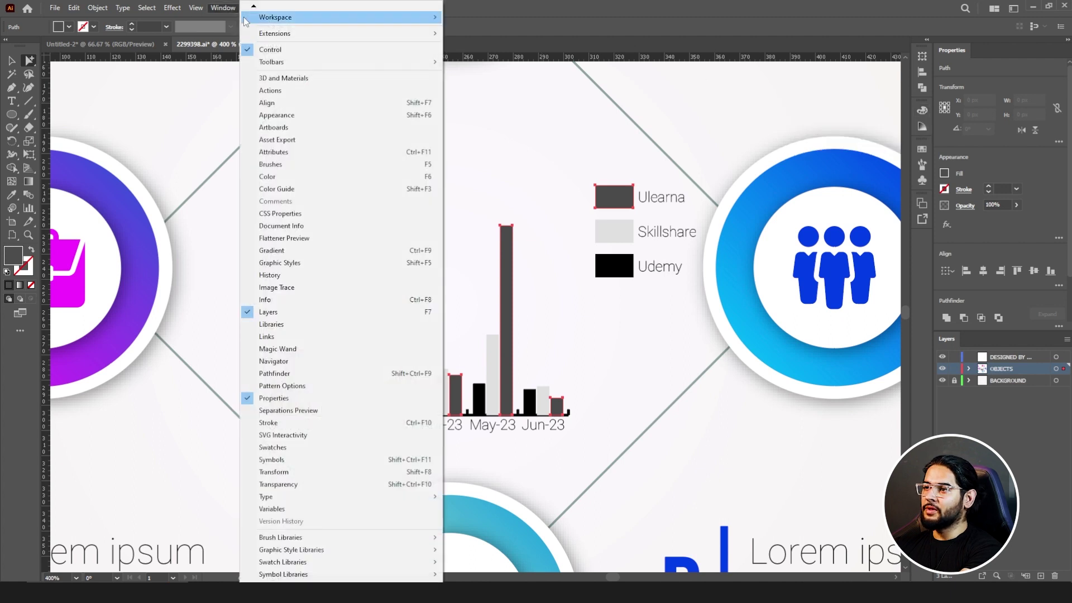
click(299, 176)
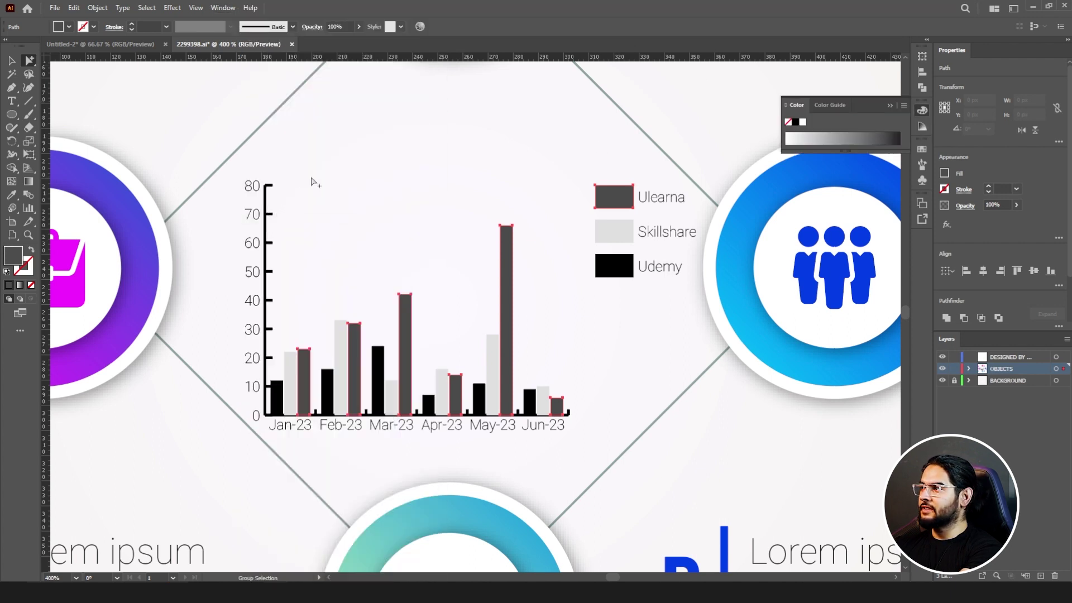
click(903, 105)
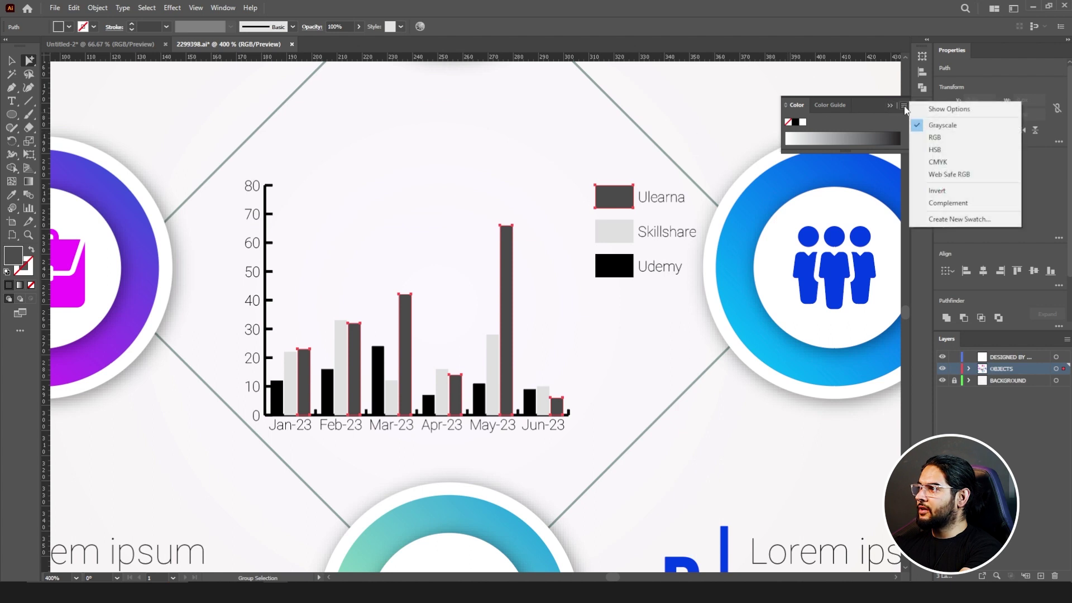
click(942, 139)
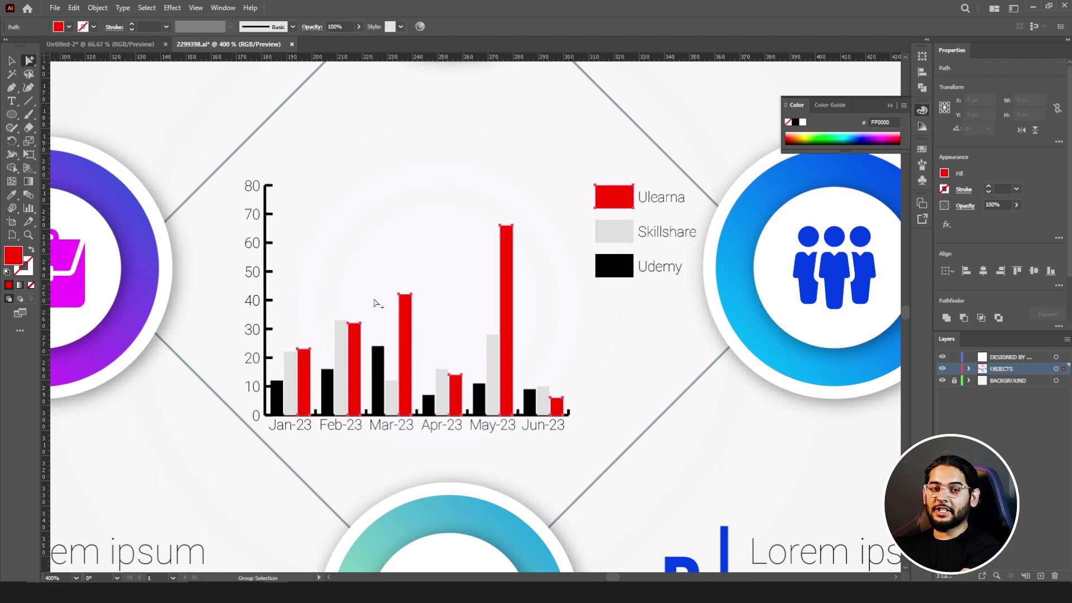
Step: Select all Udemy bars with their legend swatch and fill them with 0074FF in RGB colour mode
click(381, 362)
click(381, 363)
click(381, 363)
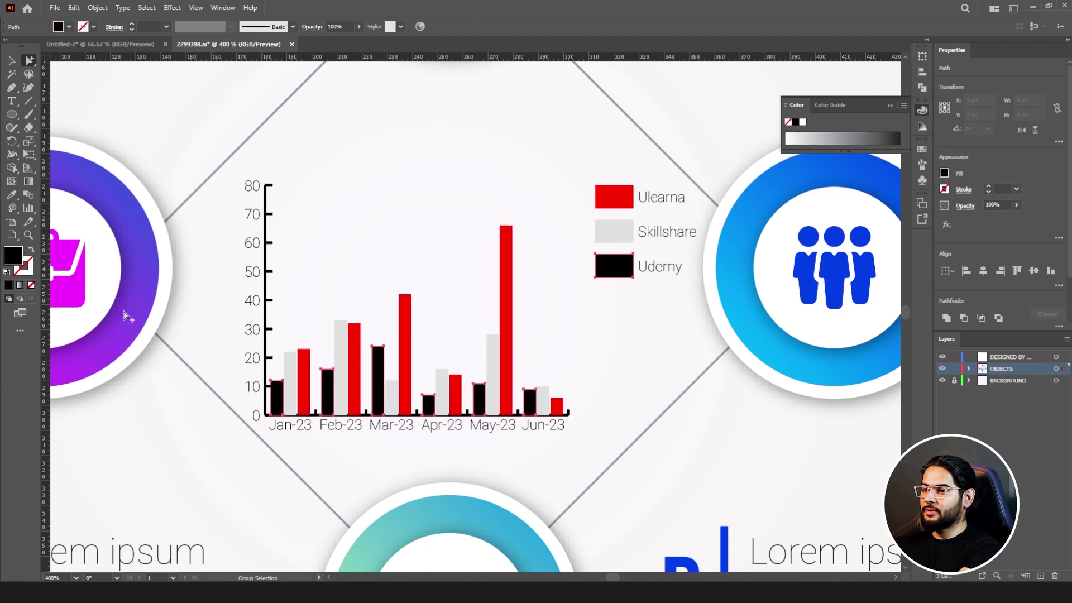
double_click(14, 255)
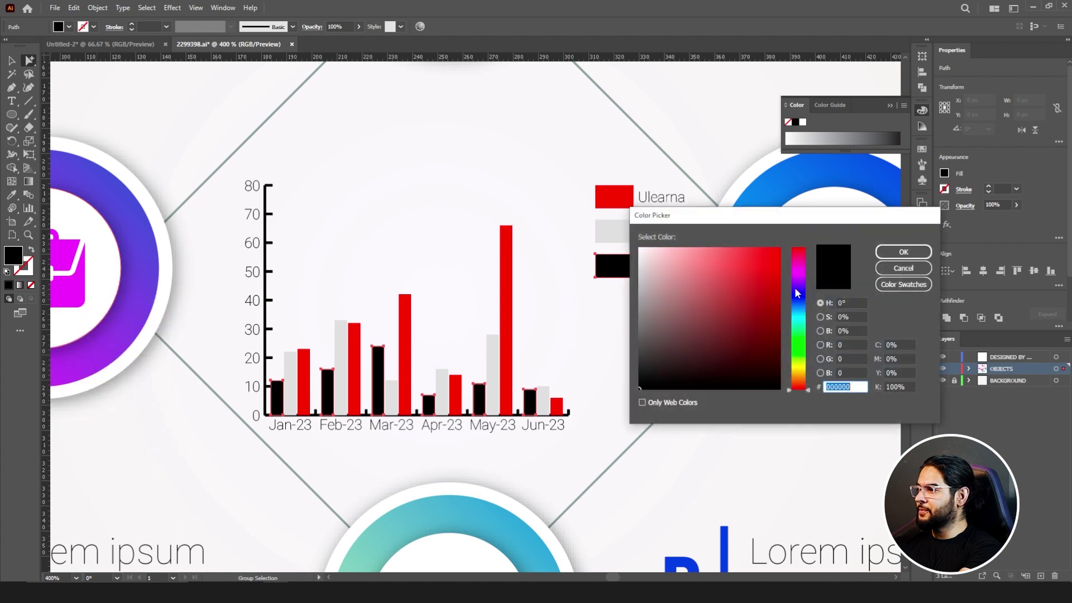
text(0074FF)
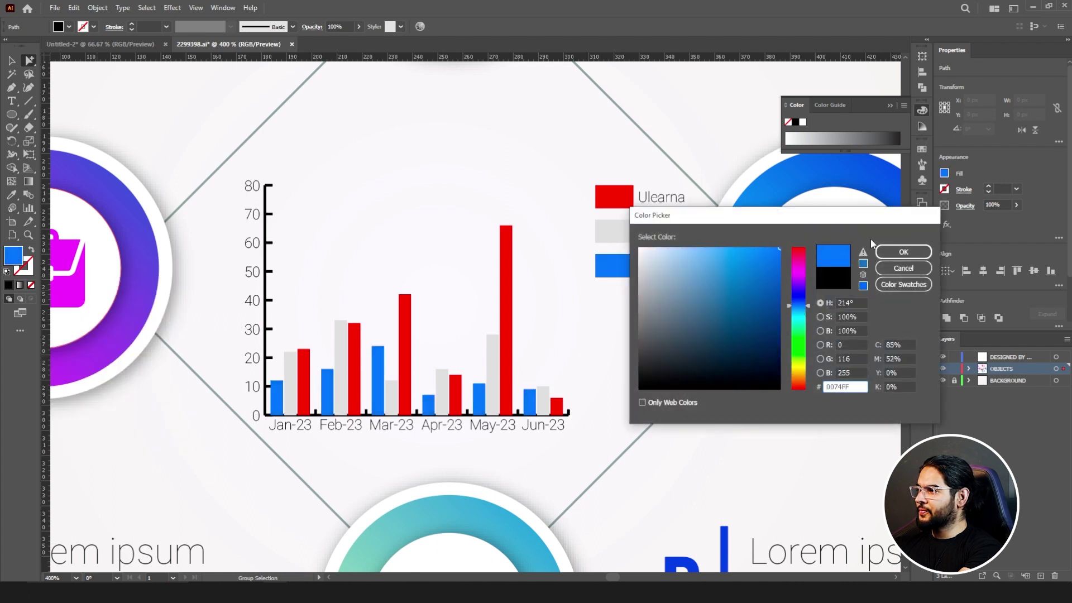
click(884, 249)
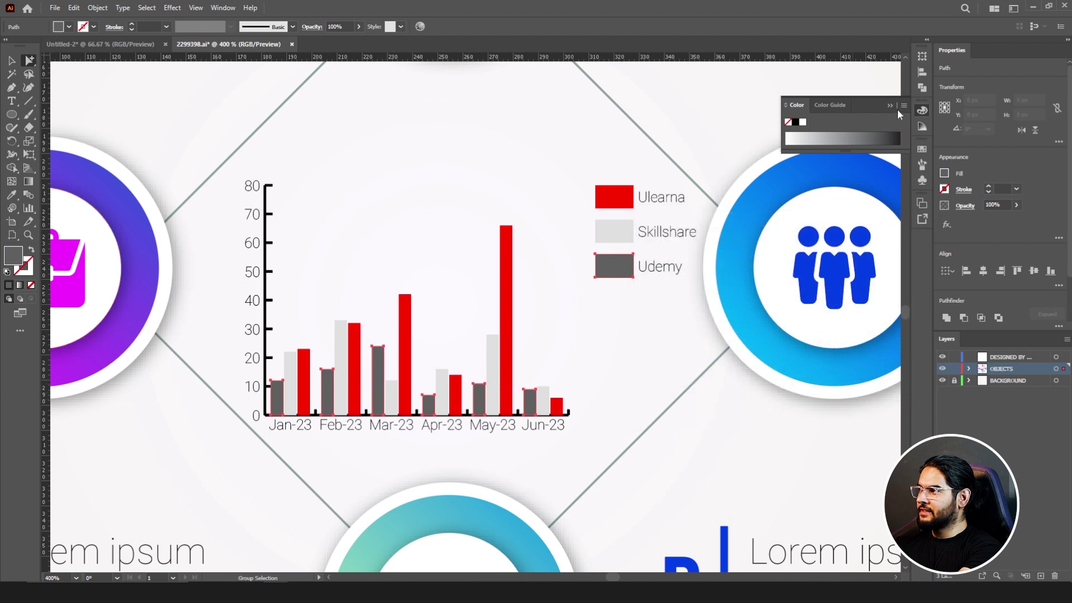
click(902, 105)
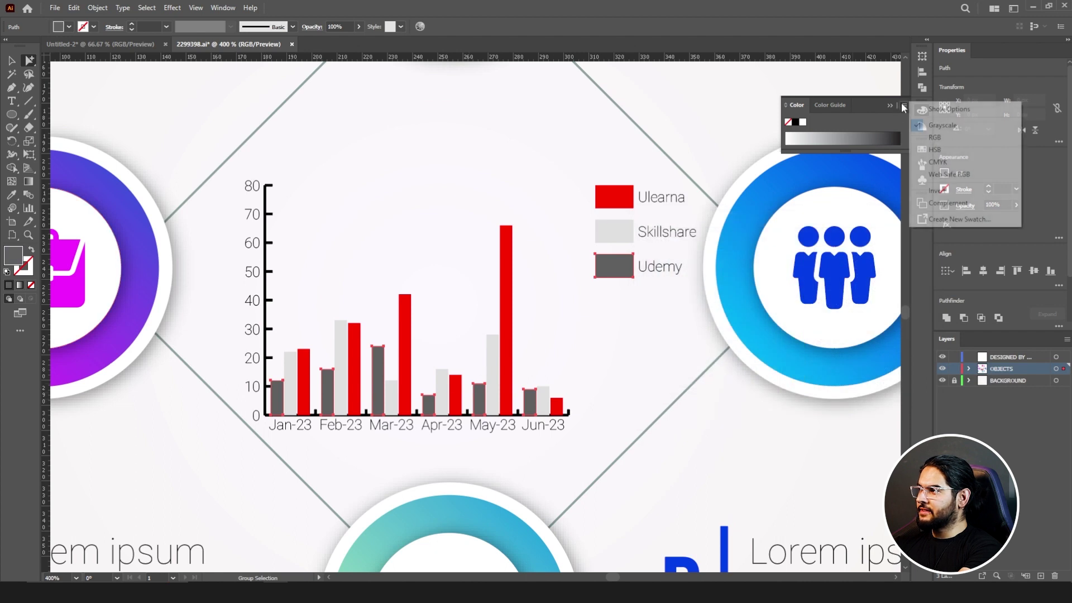
click(943, 139)
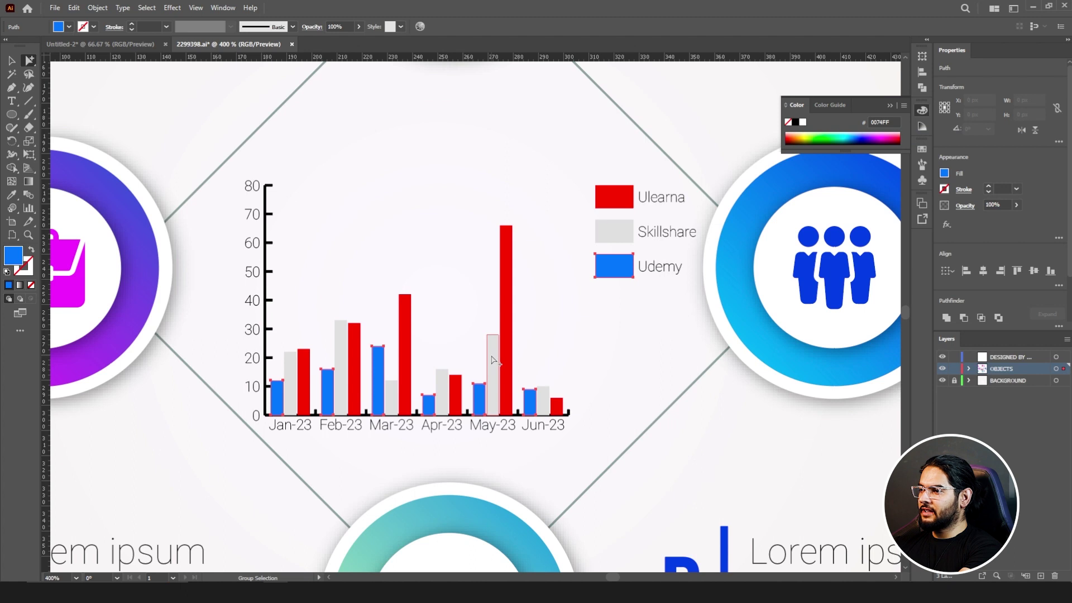
Step: Select only the Jan-23 Udemy bar and hide it so the value axis beside it is free to edit
scroll(467, 334, down, 1)
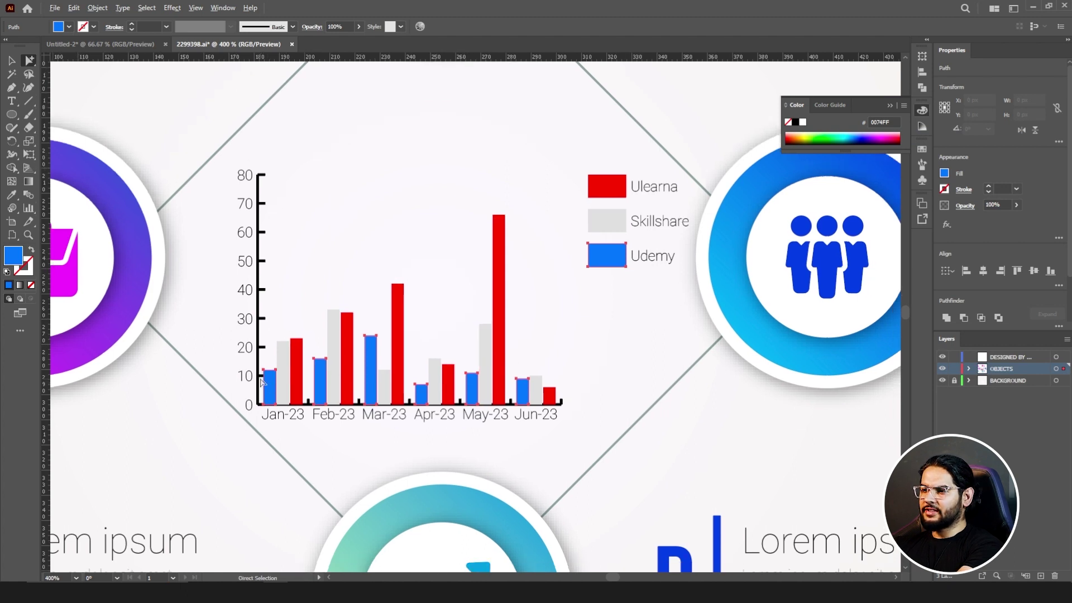
alt+scroll(262, 380, up, 3)
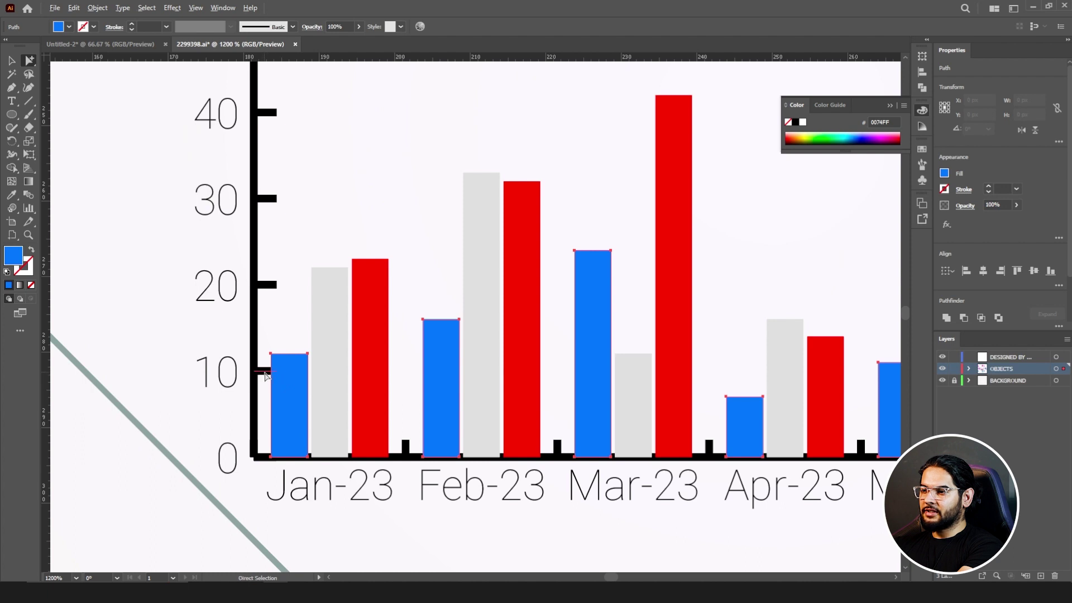
alt+scroll(266, 375, down, 1)
click(282, 376)
right_click(280, 380)
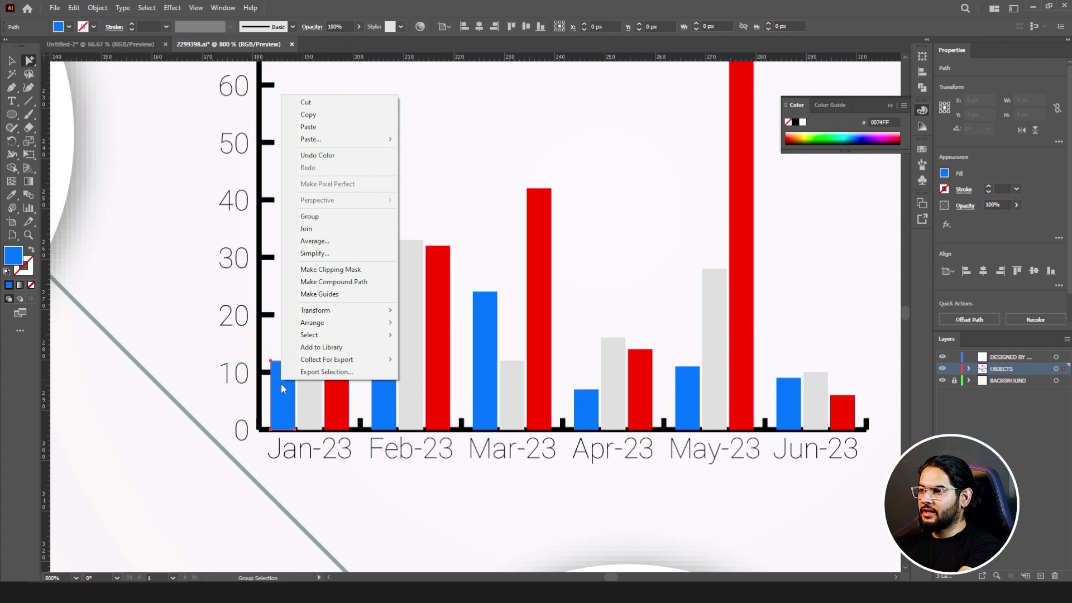
click(98, 8)
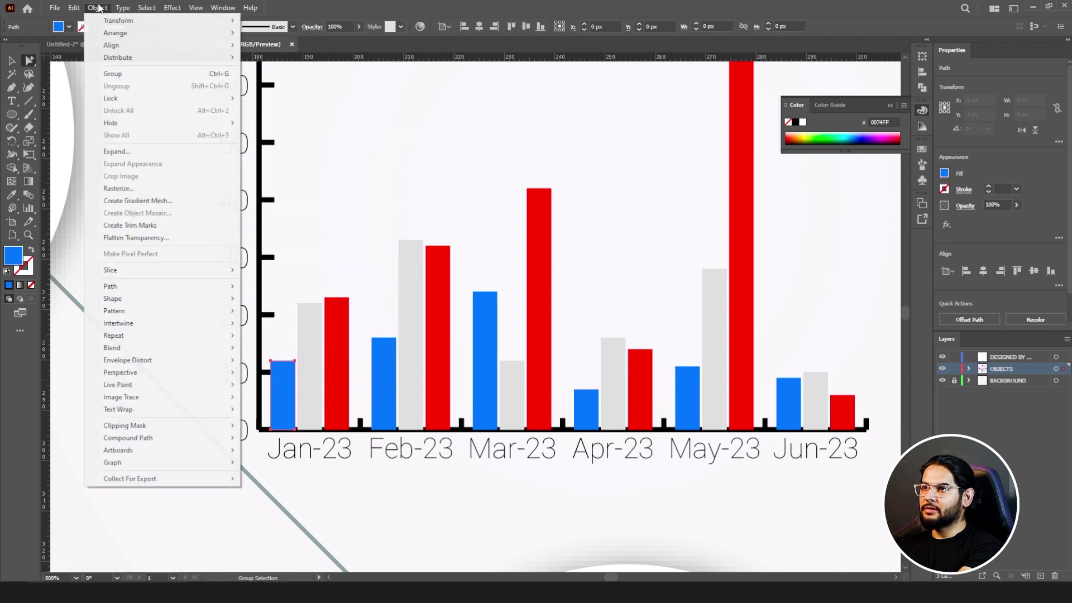
mouse_move(144, 124)
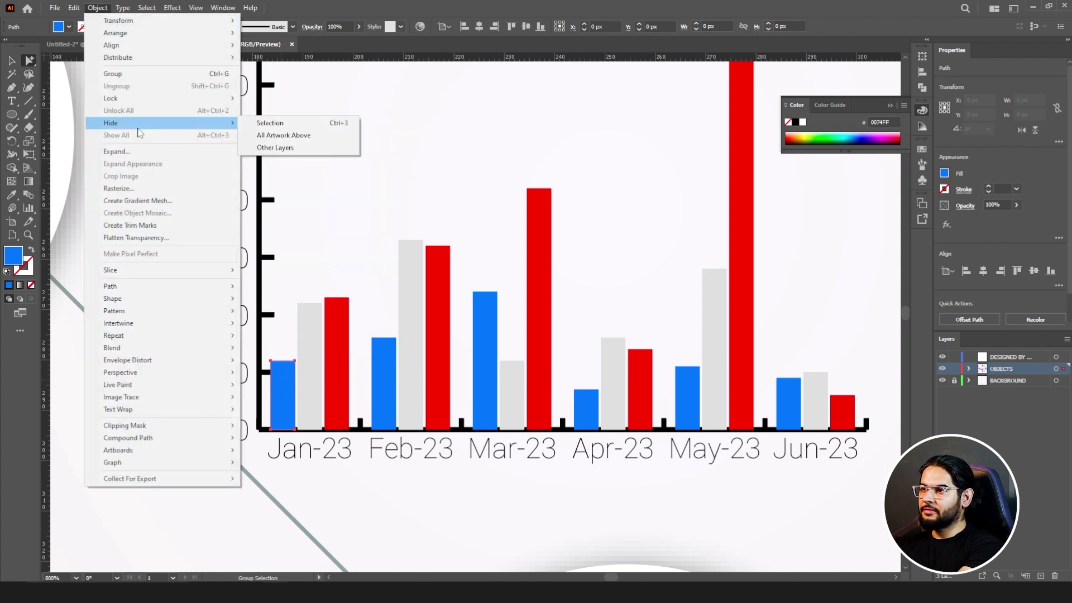
click(272, 124)
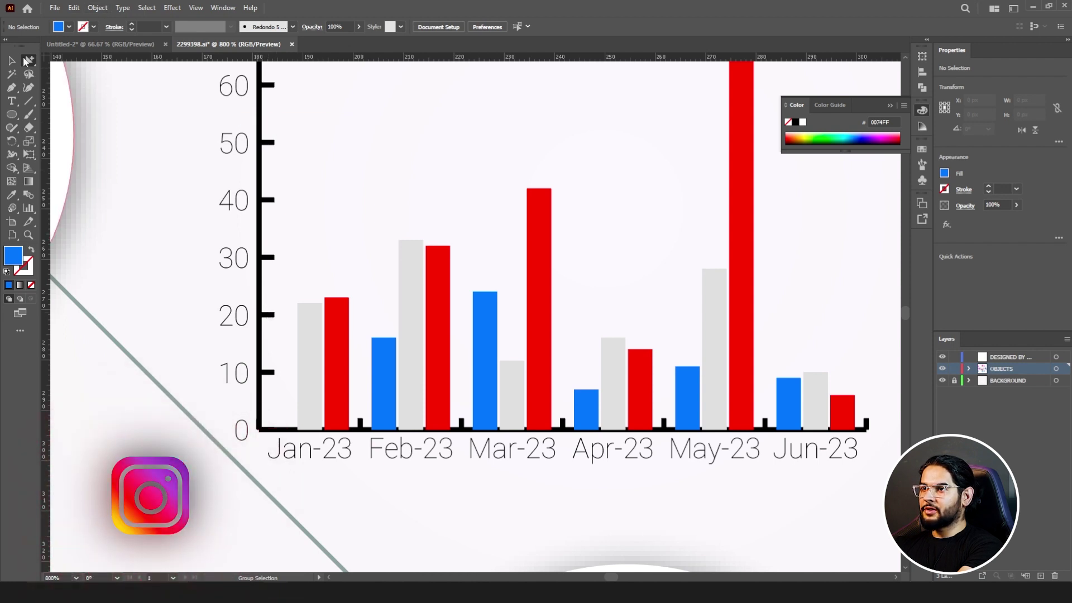
Step: Select the value axis with its tick marks and numbers, excluding the diamond outline, and shift it slightly away from the Jan-23 bars
scroll(285, 161, down, 2)
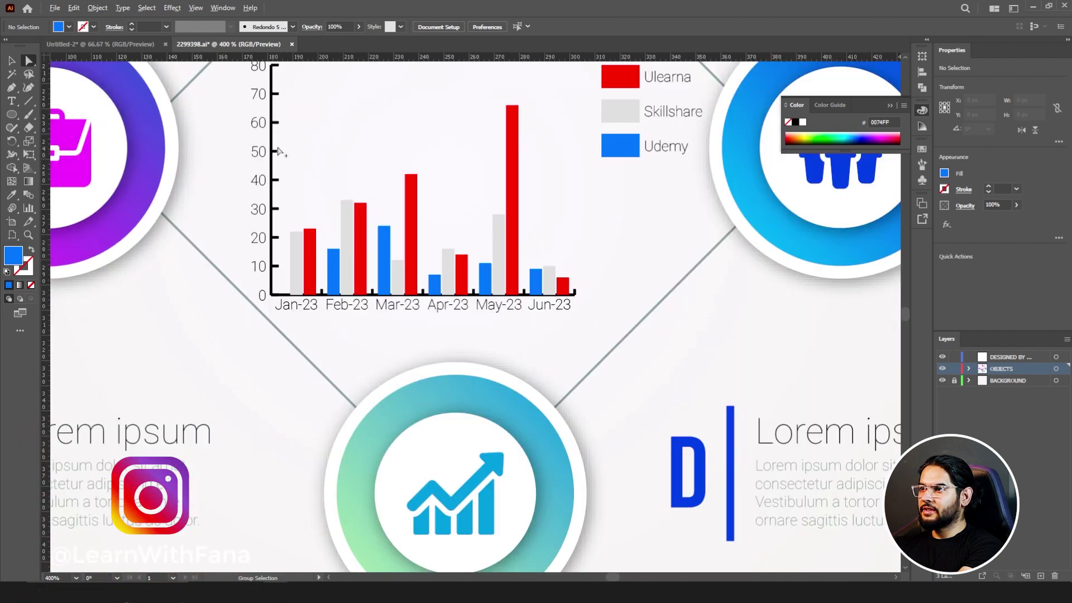
scroll(255, 106, up, 1)
drag(269, 124, 279, 335)
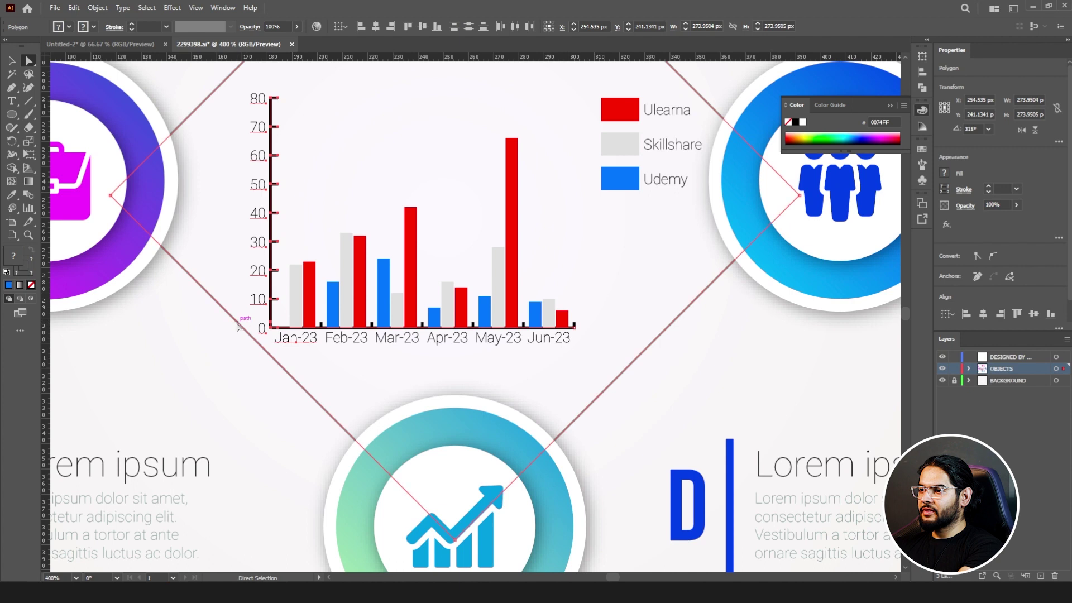
shift+click(237, 326)
scroll(270, 293, up, 3)
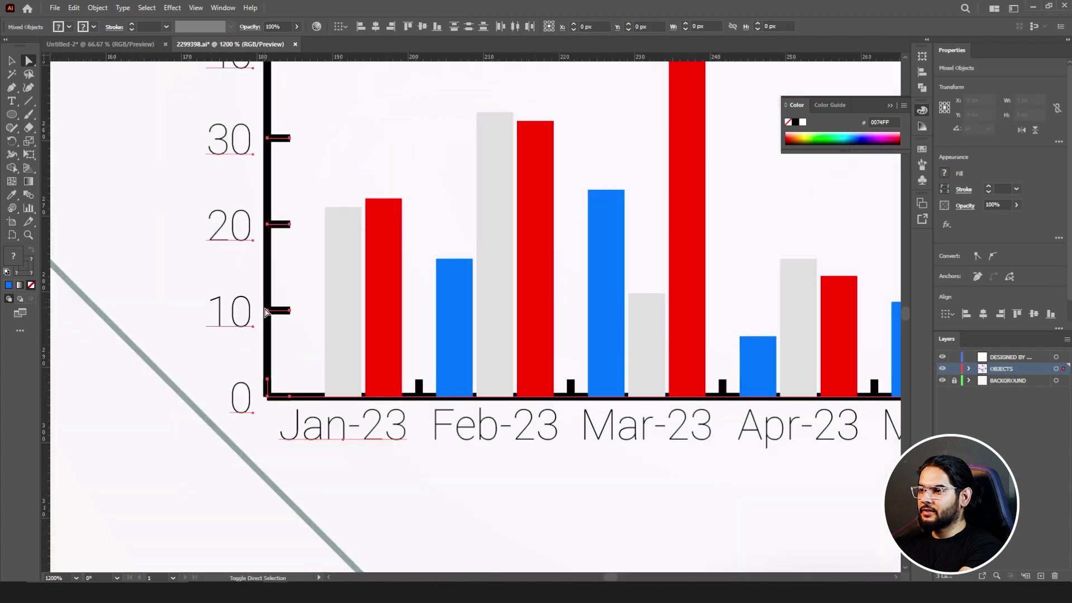
mouse_move(268, 290)
mouse_down()
mouse_move(270, 312)
mouse_move(249, 313)
mouse_move(268, 311)
mouse_up()
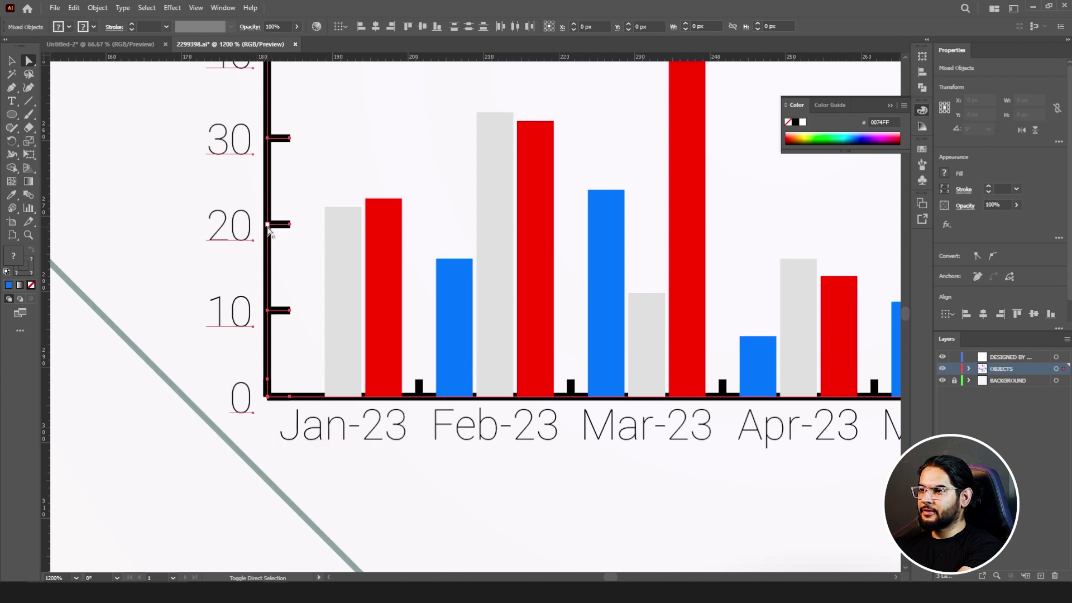
drag(267, 233, 253, 234)
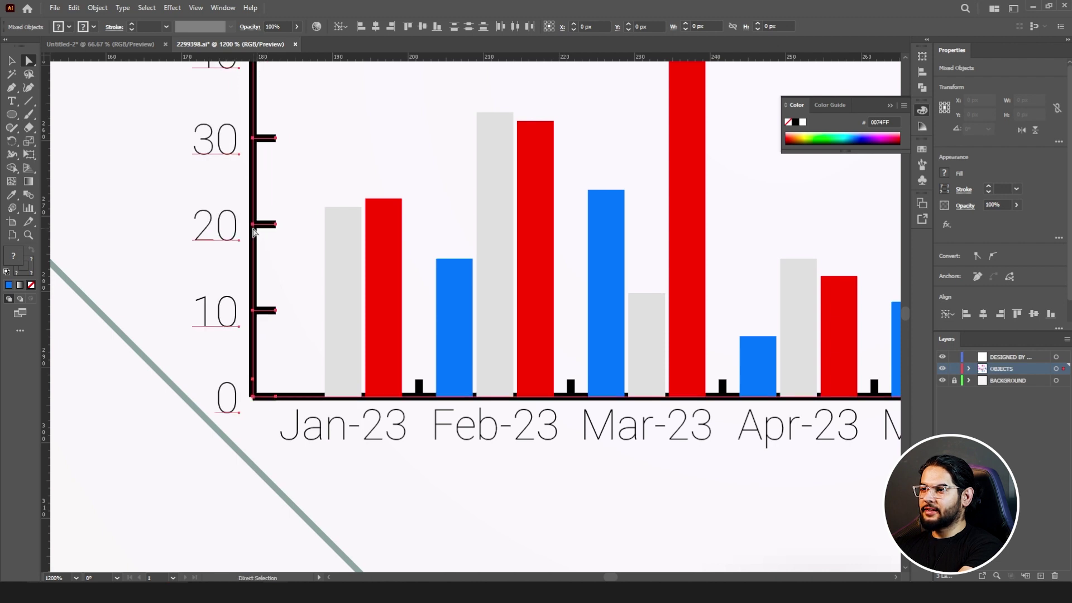
scroll(253, 233, down, 3)
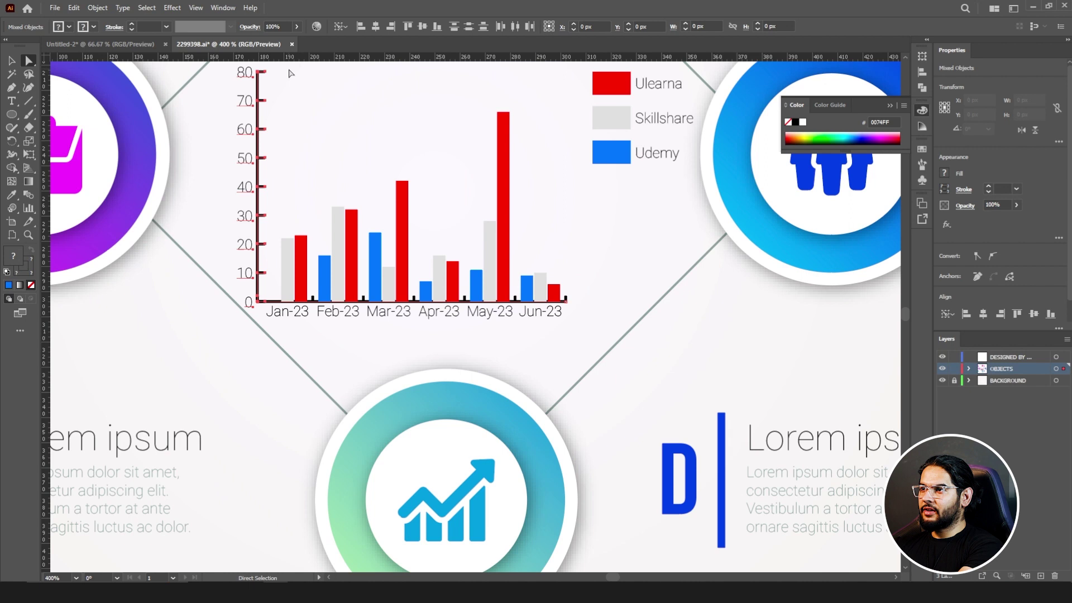
Step: Select the value axis tick marks and shorten them, and thin the axis lines to a 0.5 pt stroke
drag(265, 95, 265, 282)
scroll(265, 282, up, 5)
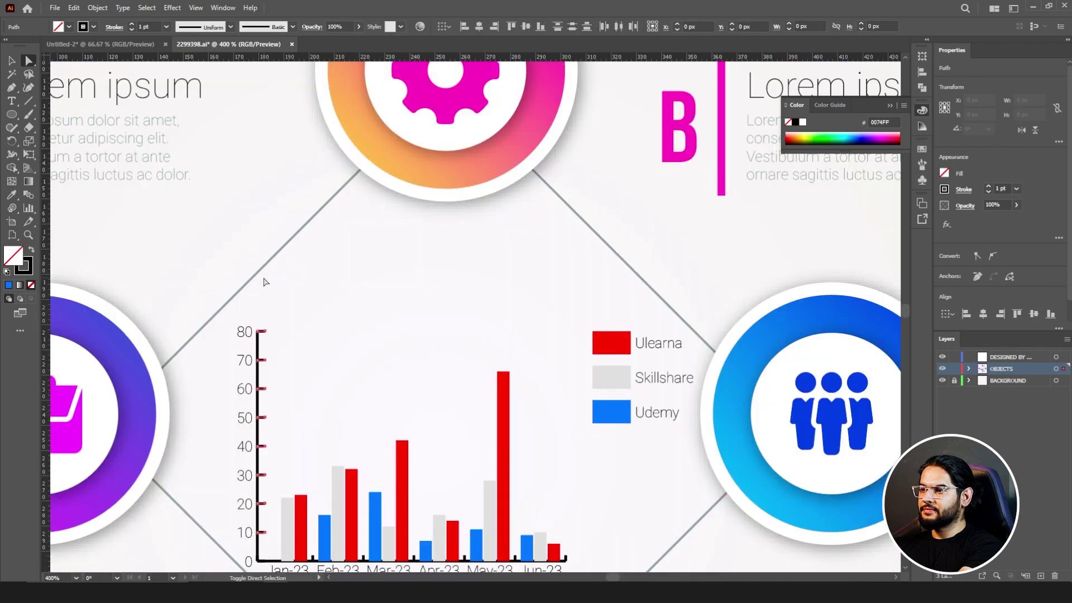
scroll(258, 275, up, 4)
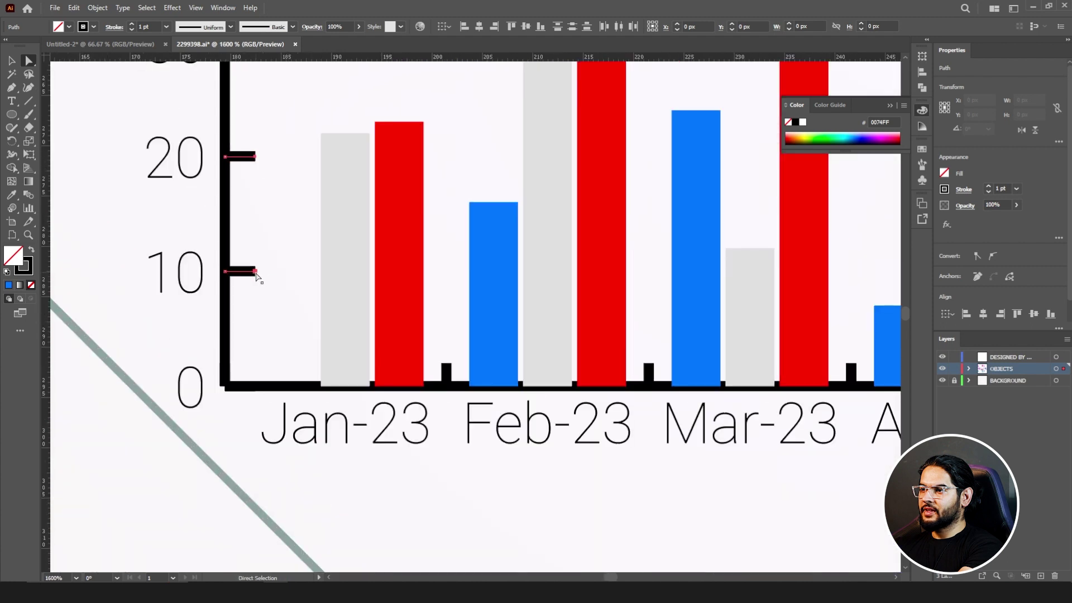
drag(256, 273, 244, 274)
click(89, 176)
key(ctrl+minus)
key(ctrl+minus)
key(ctrl+minus)
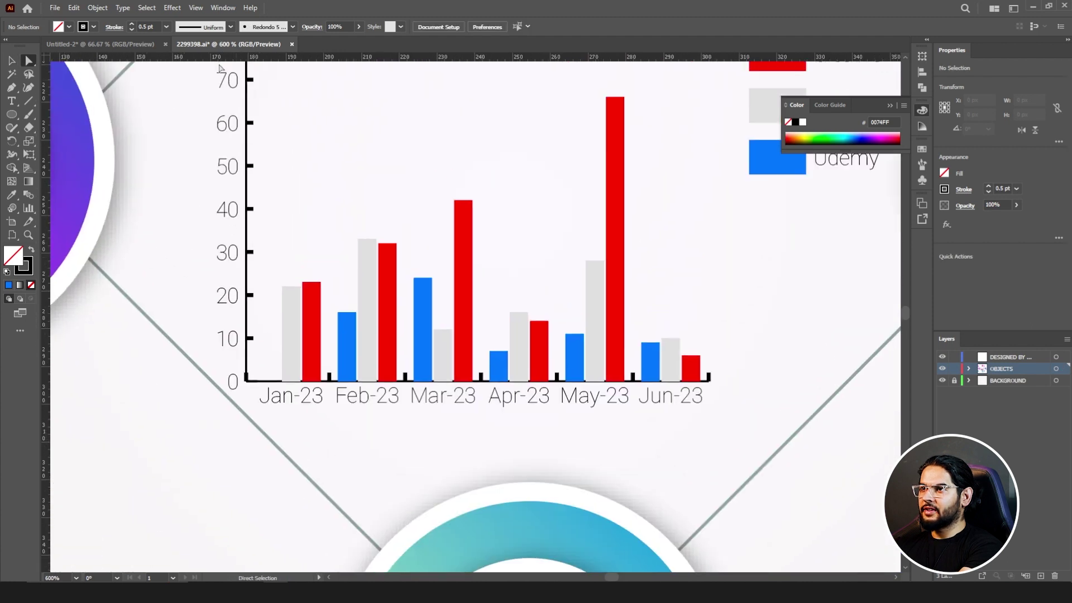
Step: Show the hidden Jan-23 Udemy bar again and clear the selection
click(98, 8)
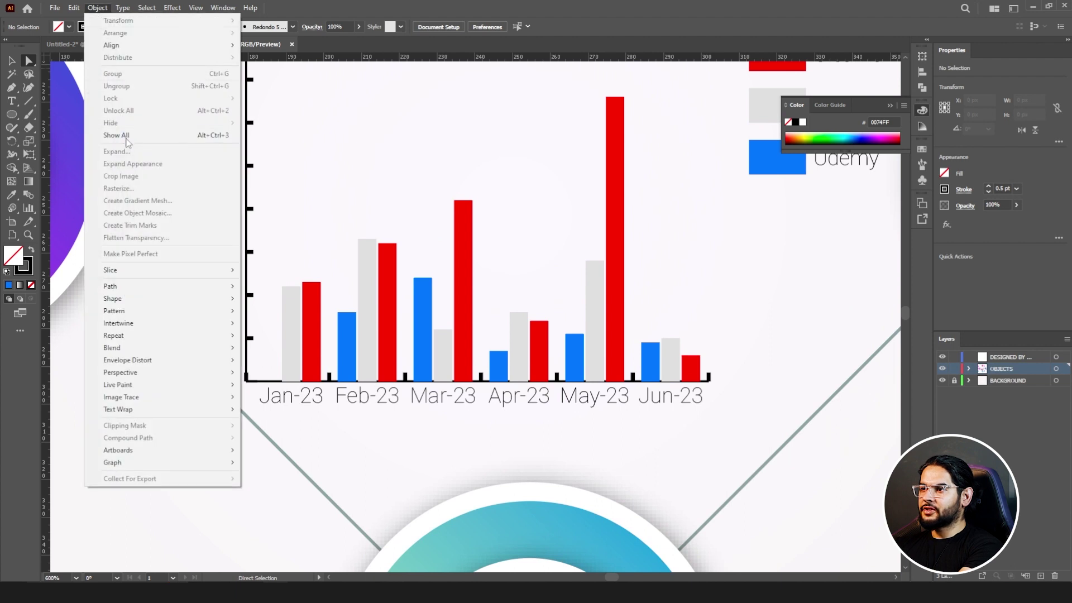
click(127, 136)
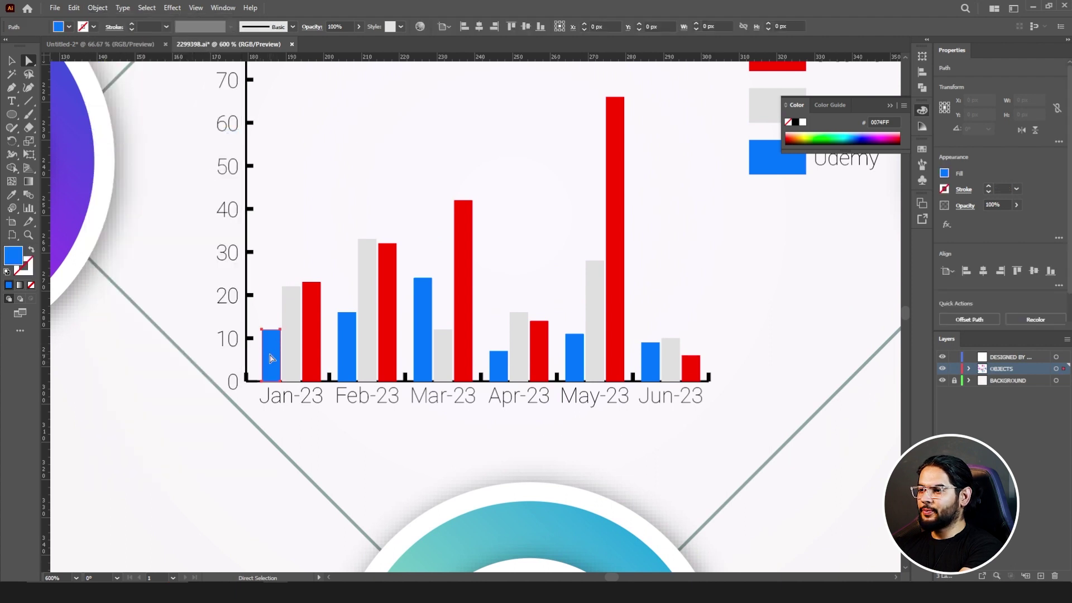
click(304, 257)
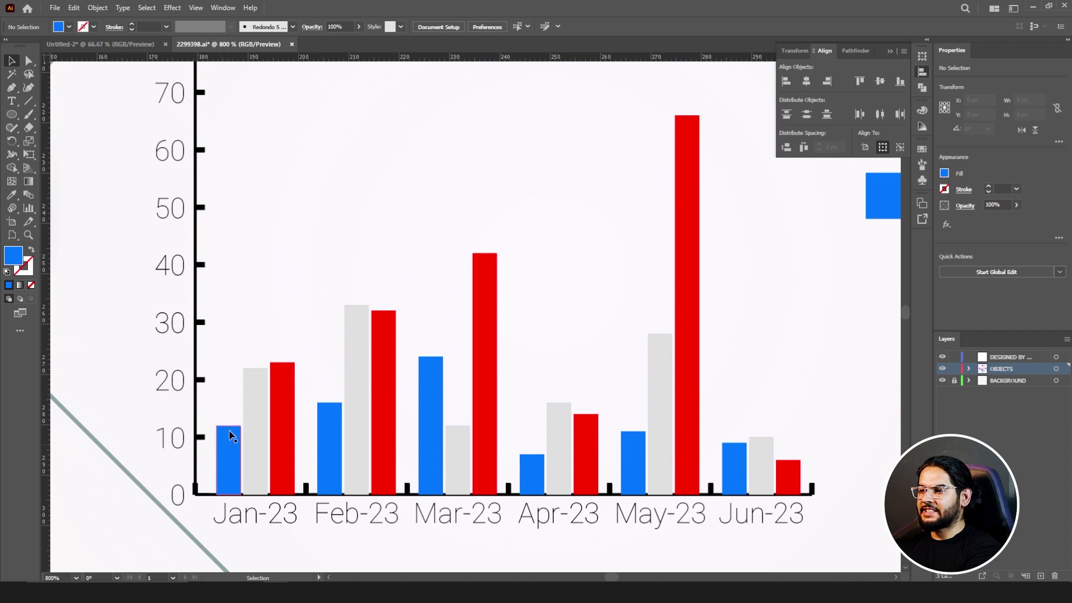
Step: Open the graph's data table, set the Udemy value for Jan-23 to 27, apply it and close the table
click(98, 7)
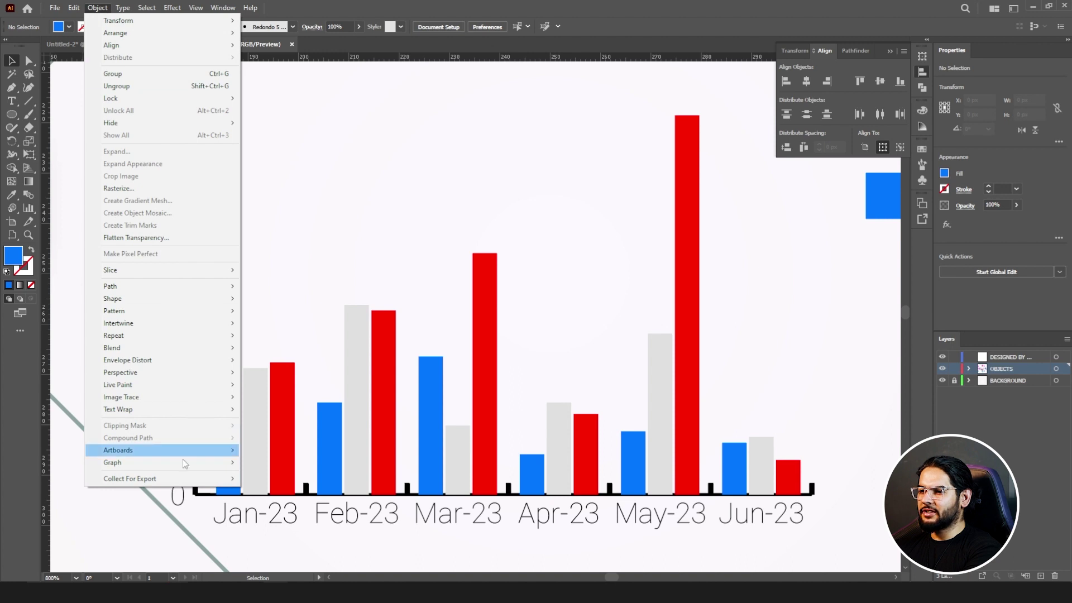
mouse_move(189, 466)
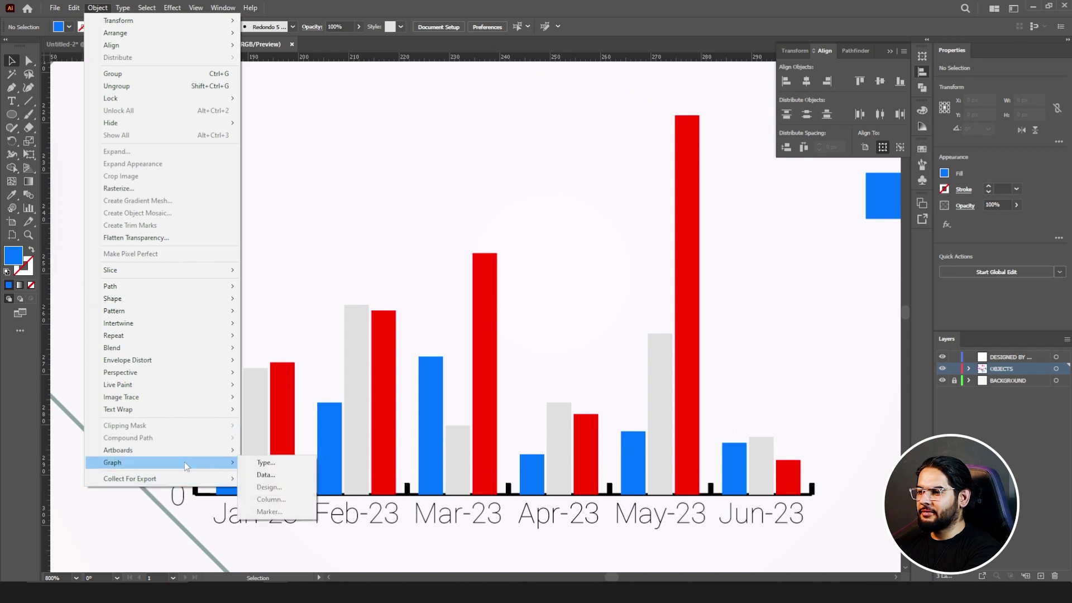
click(297, 478)
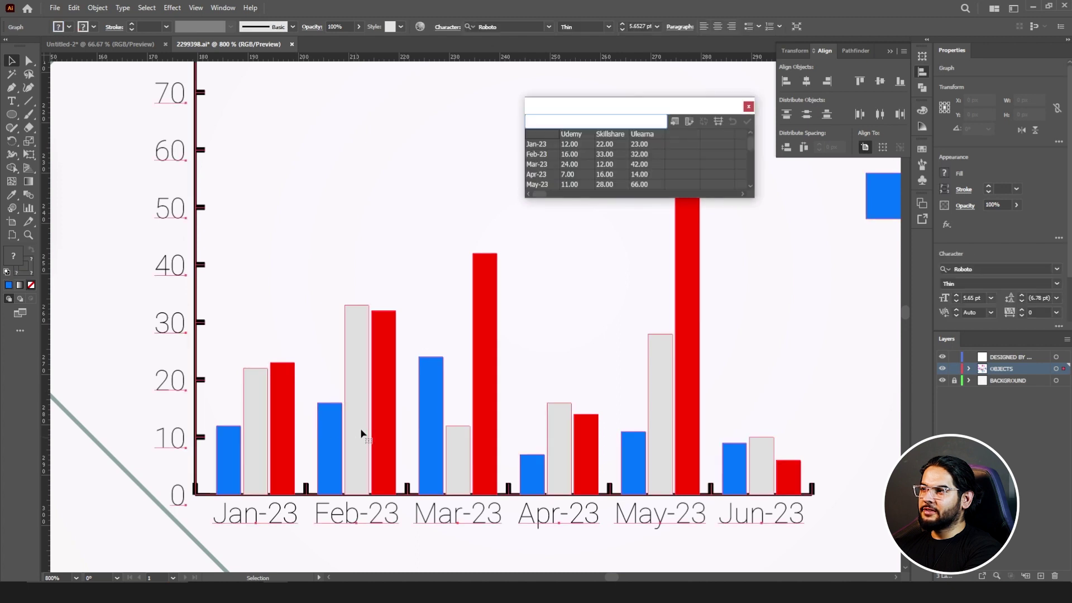
scroll(283, 376, down, 3)
scroll(261, 414, up, 4)
scroll(269, 382, down, 2)
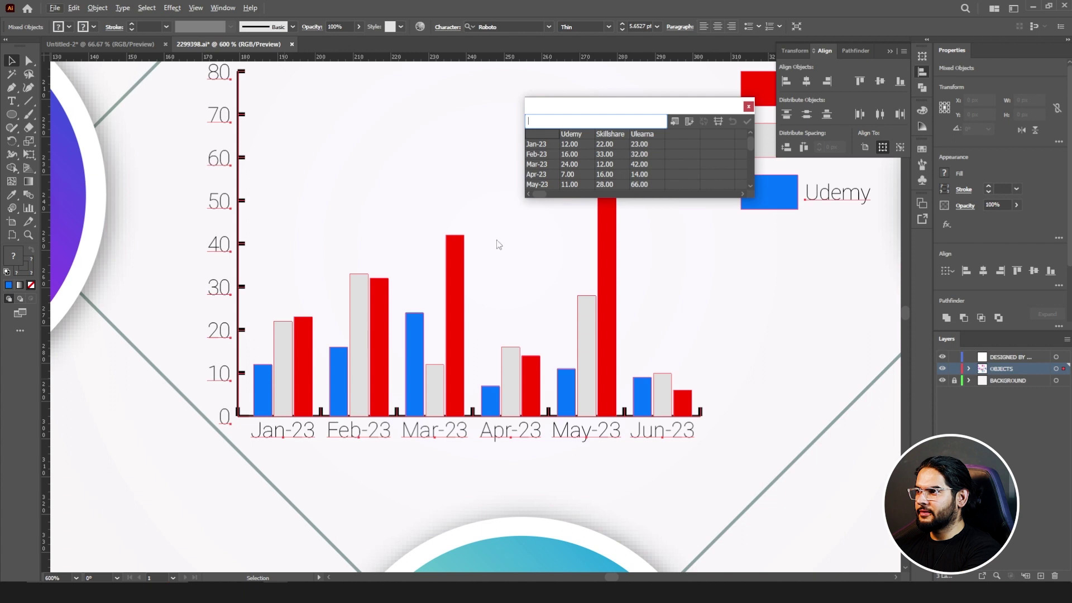
click(569, 146)
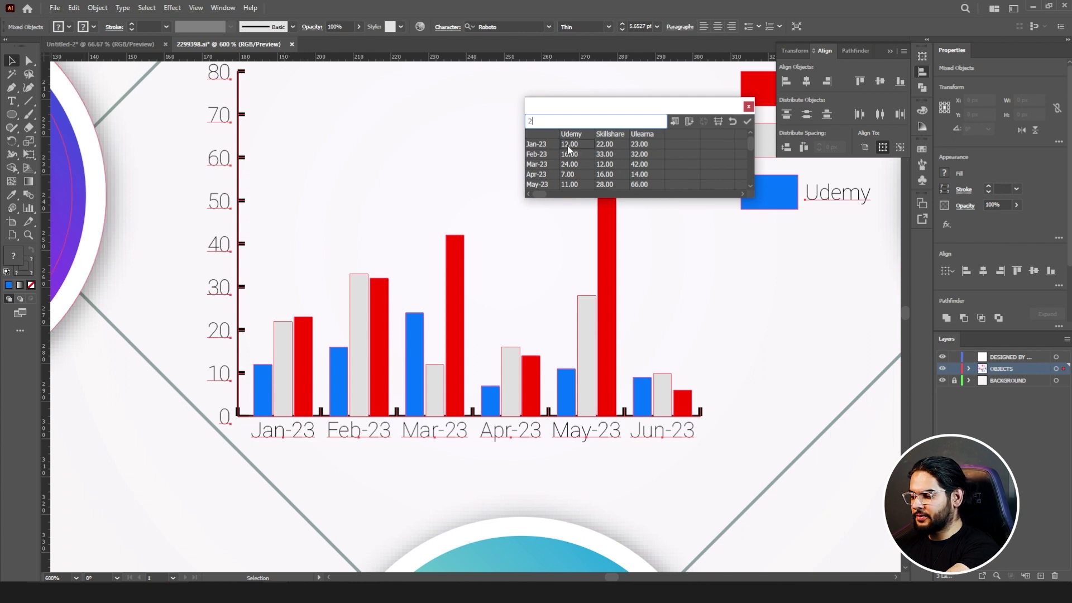
click(746, 122)
scroll(402, 211, down, 1)
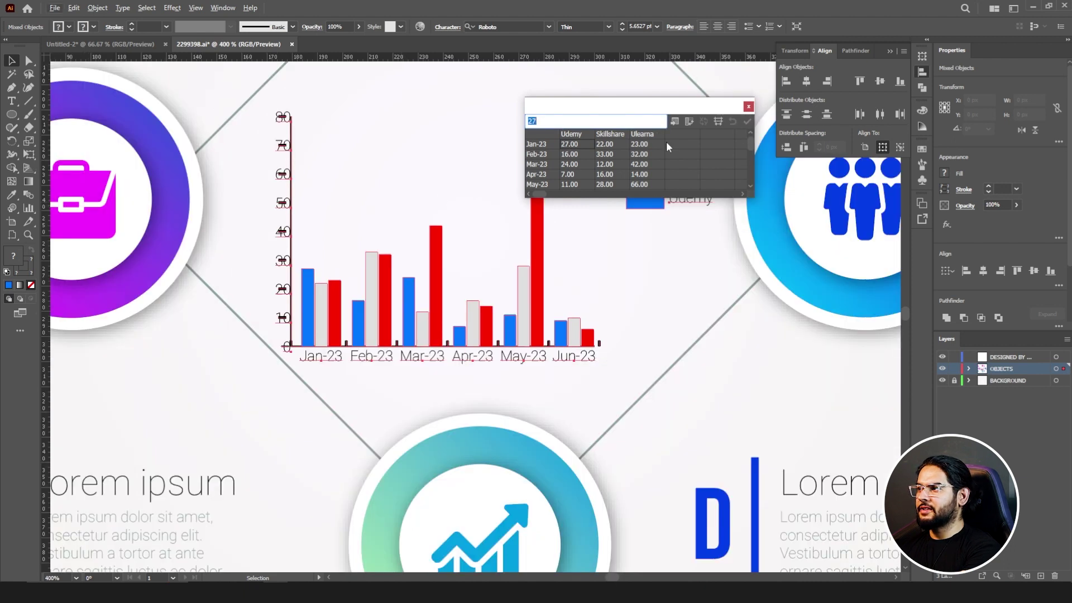
click(749, 106)
scroll(413, 218, down, 3)
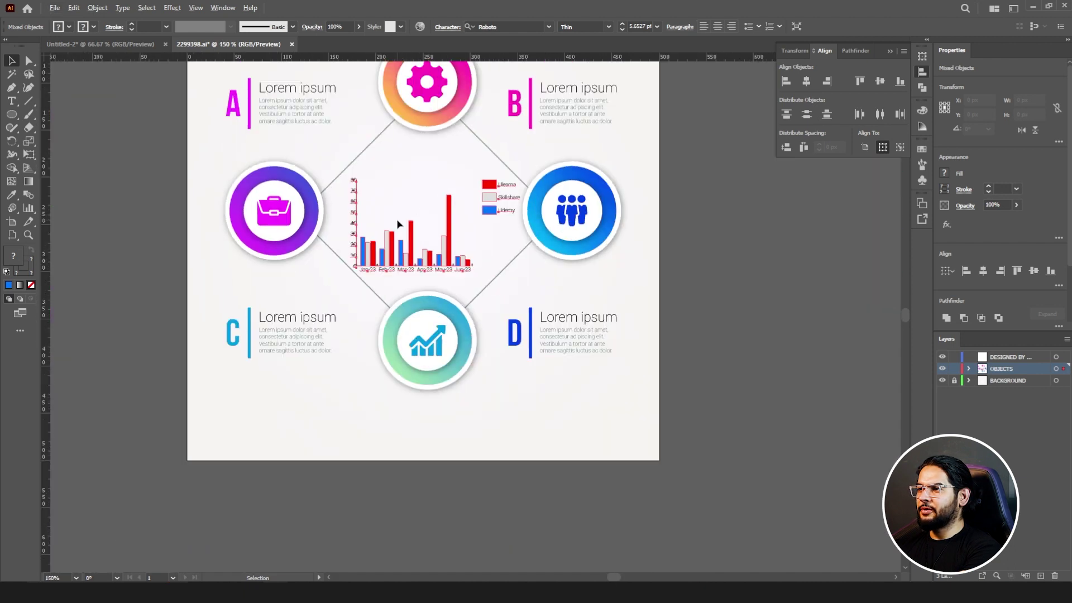
click(426, 173)
Step: Open the list of graph tools to review the other available graph types
scroll(625, 278, down, 1)
scroll(627, 275, up, 2)
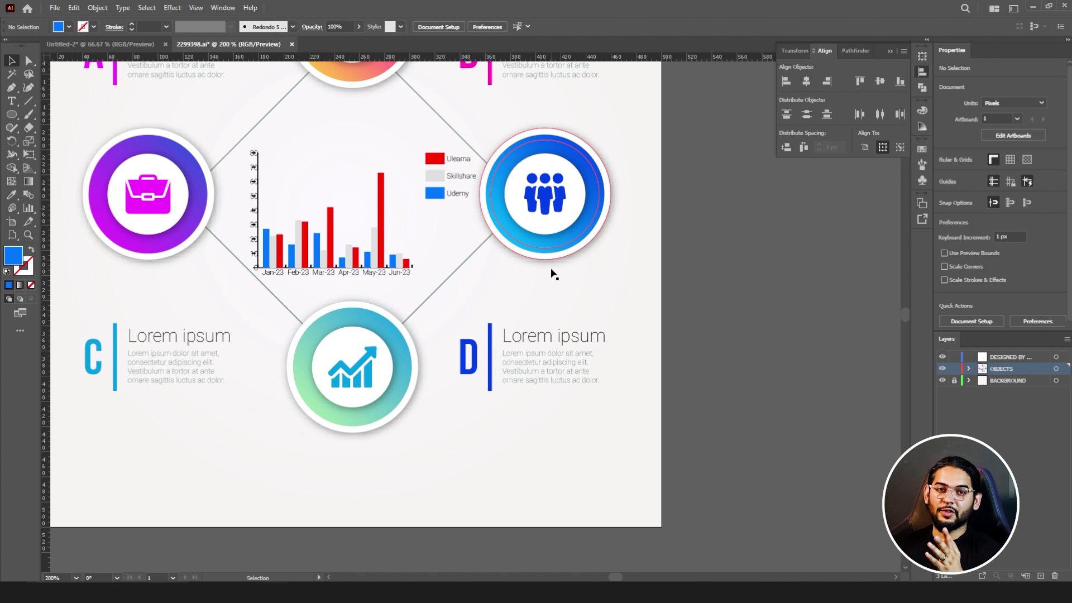
click(28, 209)
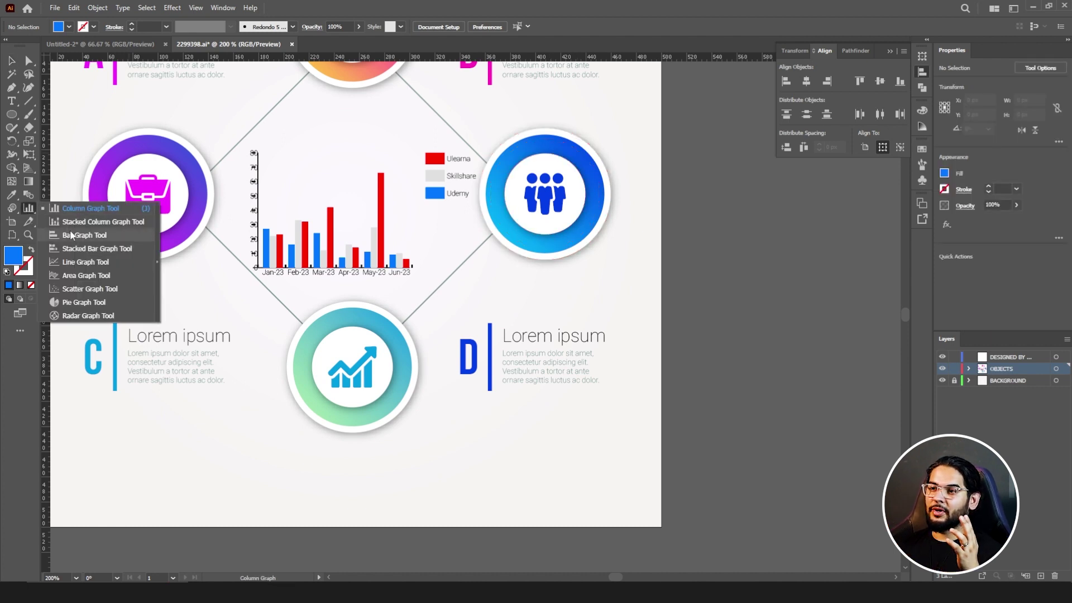